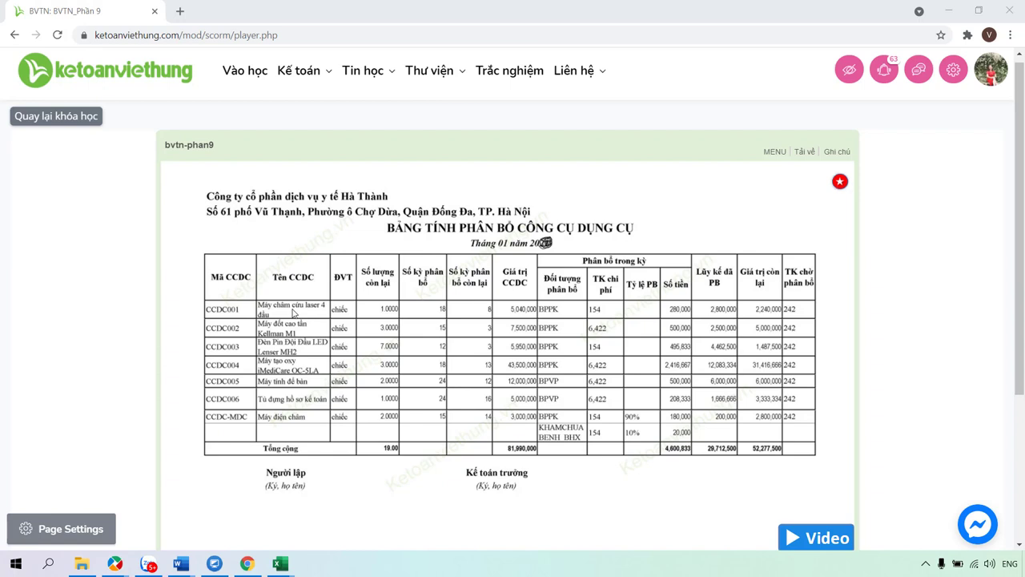
# Step: Download the attached CCDC - T1 file from the course page and open it in Excel
pyautogui.click(807, 152)
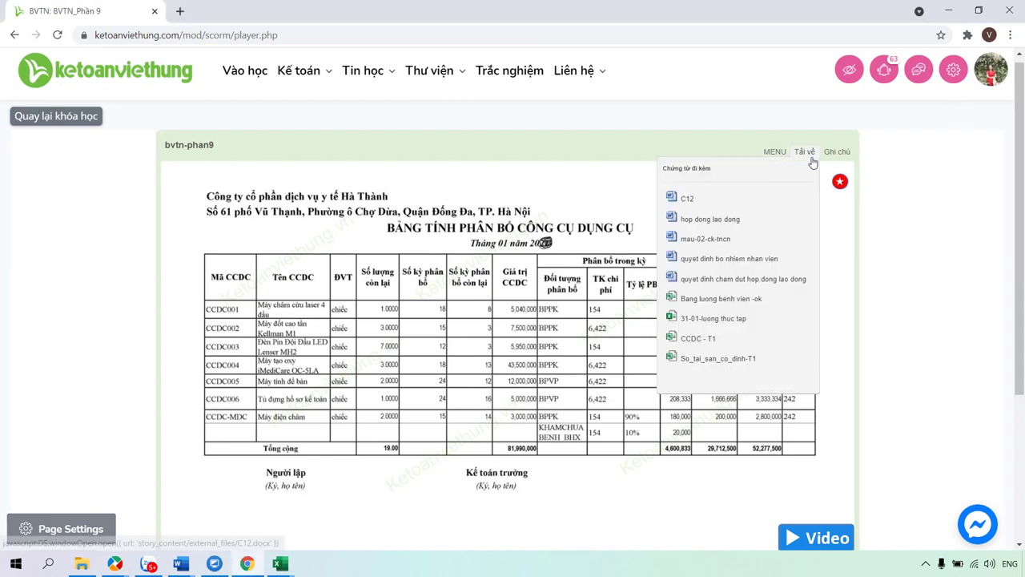
pyautogui.click(705, 340)
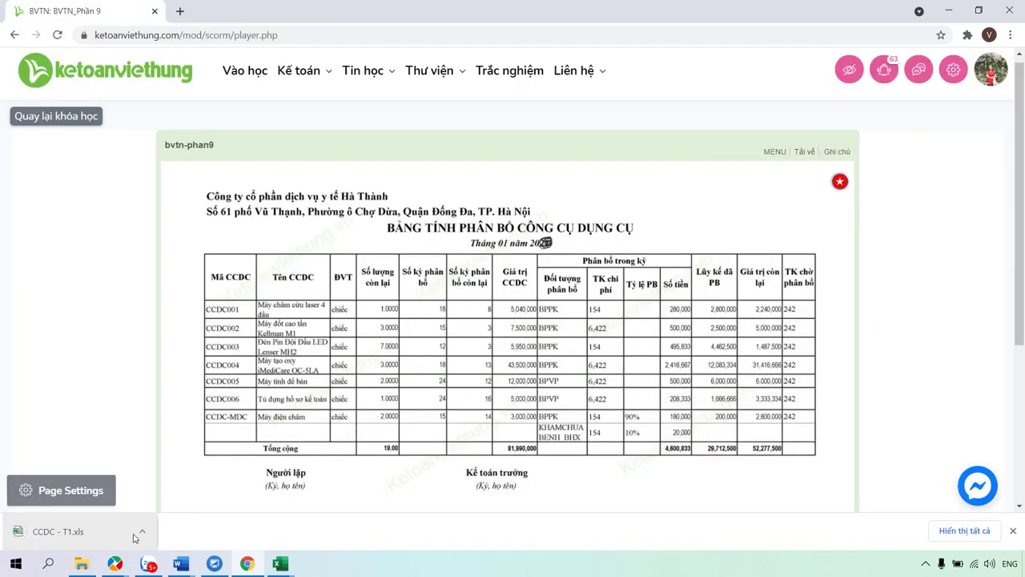
pyautogui.click(142, 532)
pyautogui.click(152, 444)
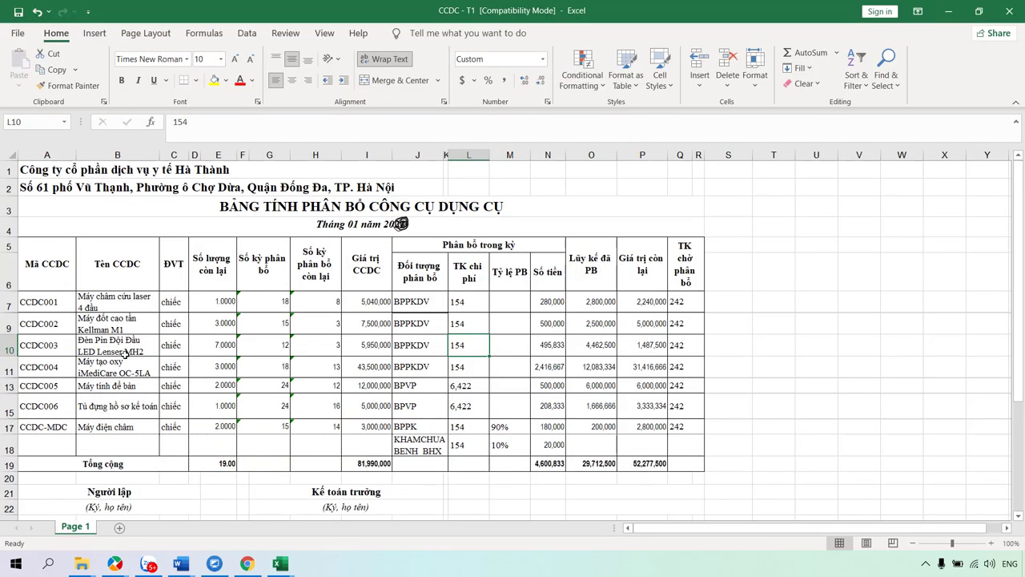
# Step: Examine the tool allocation sheet's cost accounts, allocation objects and ratios, including the two-way split of Máy điện châm
pyautogui.moveTo(458, 302); pyautogui.dragTo(466, 364)
pyautogui.click(145, 391)
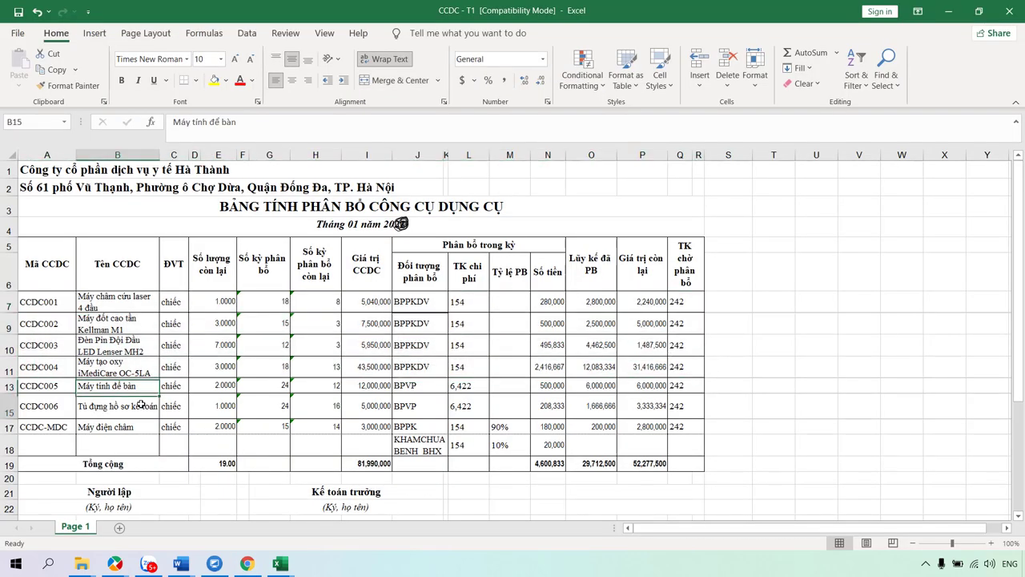
pyautogui.click(144, 404)
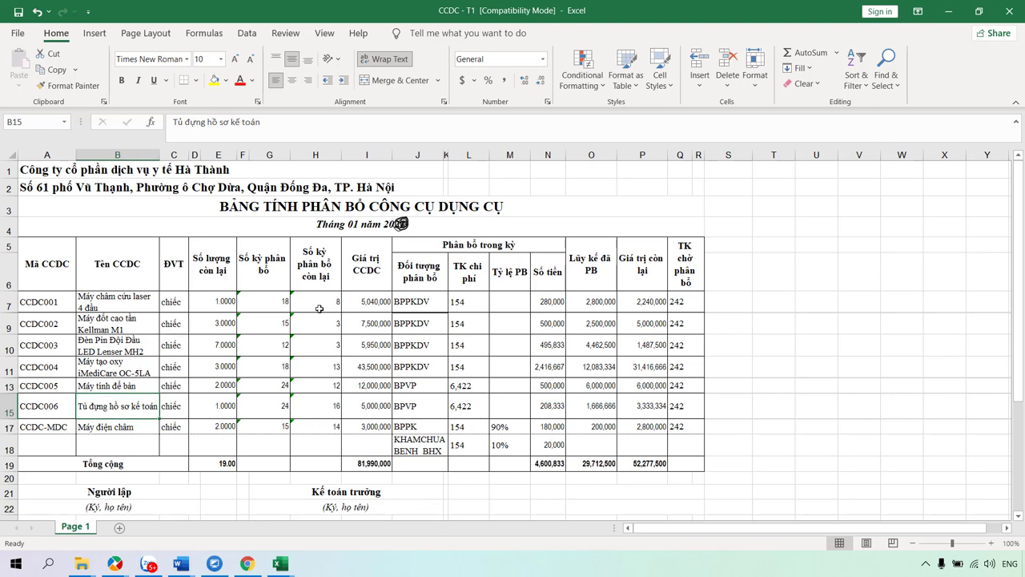
pyautogui.click(407, 308)
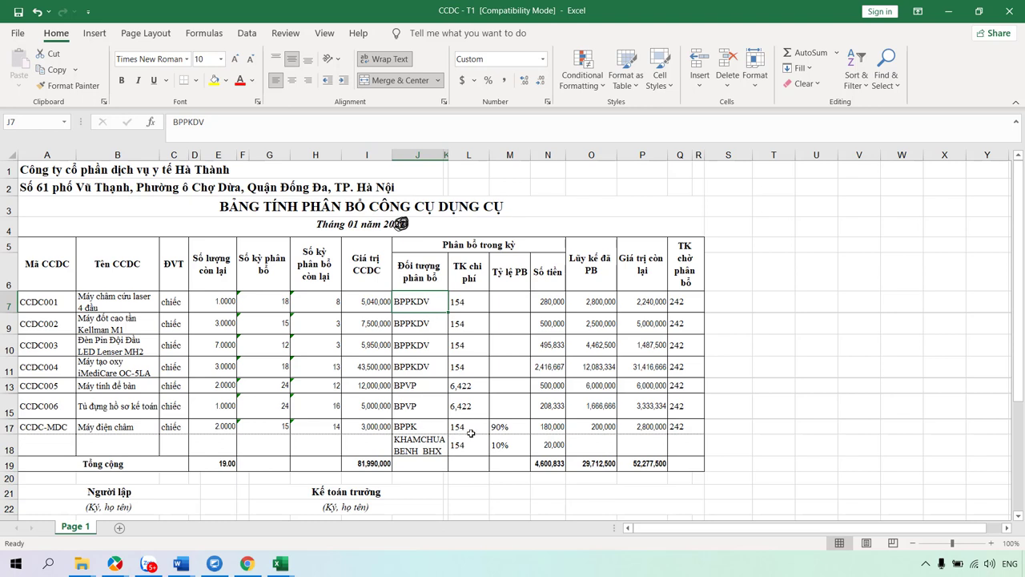
pyautogui.click(107, 427)
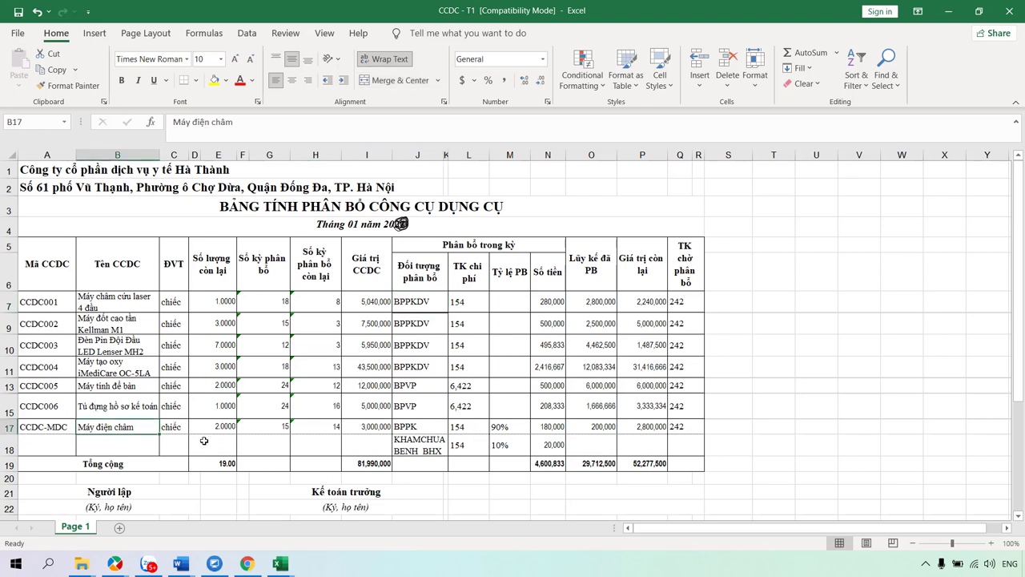
pyautogui.click(374, 430)
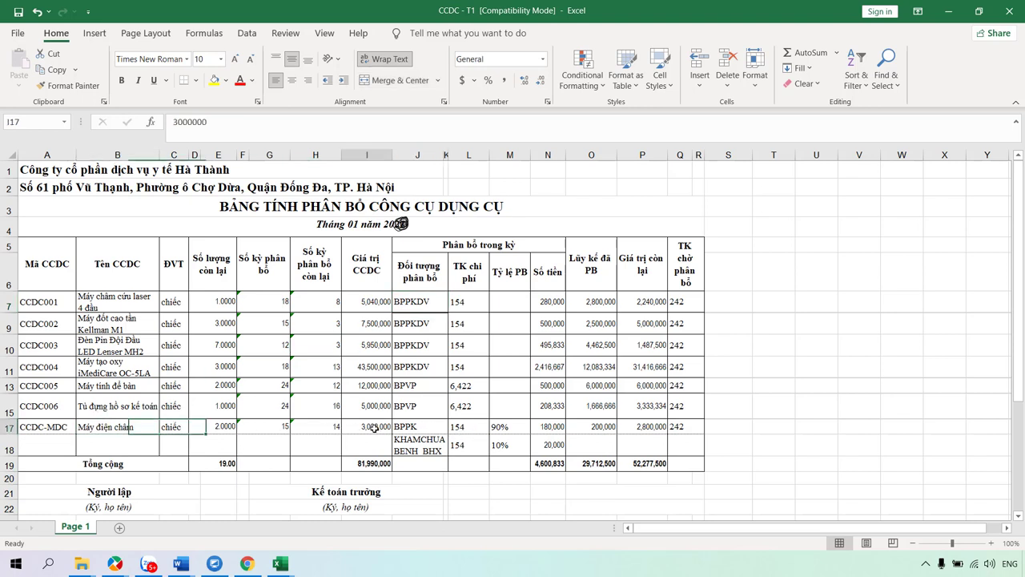
pyautogui.click(10, 427)
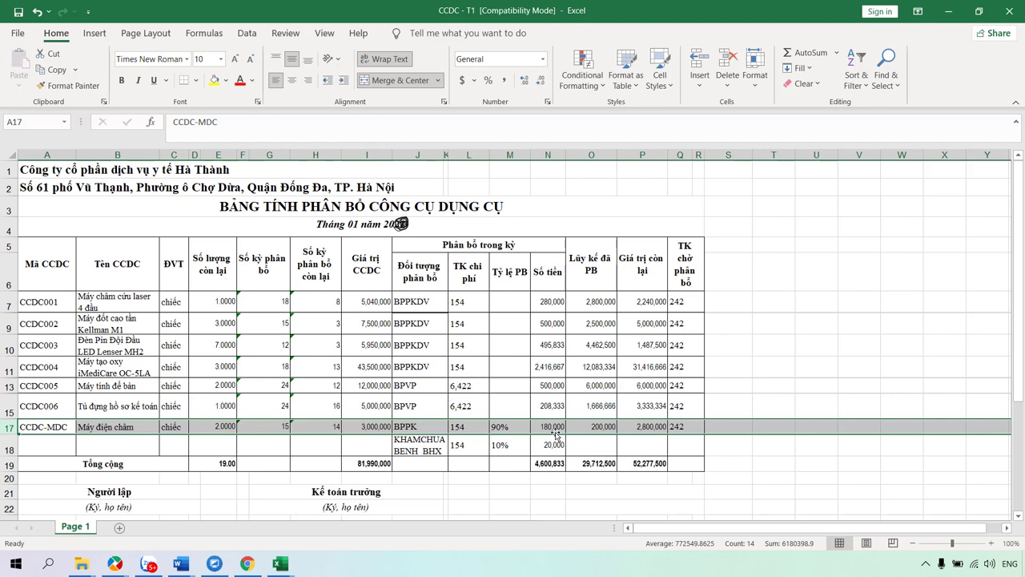
pyautogui.click(515, 445)
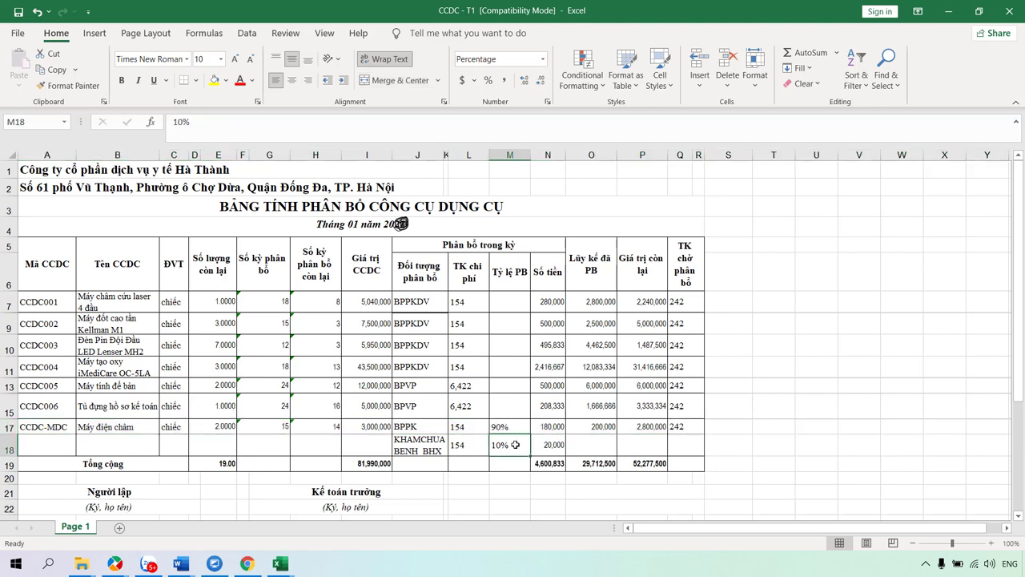
# Step: Switch to MISA SME.NET and open the Bảng tính phân bổ công cụ dụng cụ report's parameters
pyautogui.click(115, 563)
pyautogui.click(120, 505)
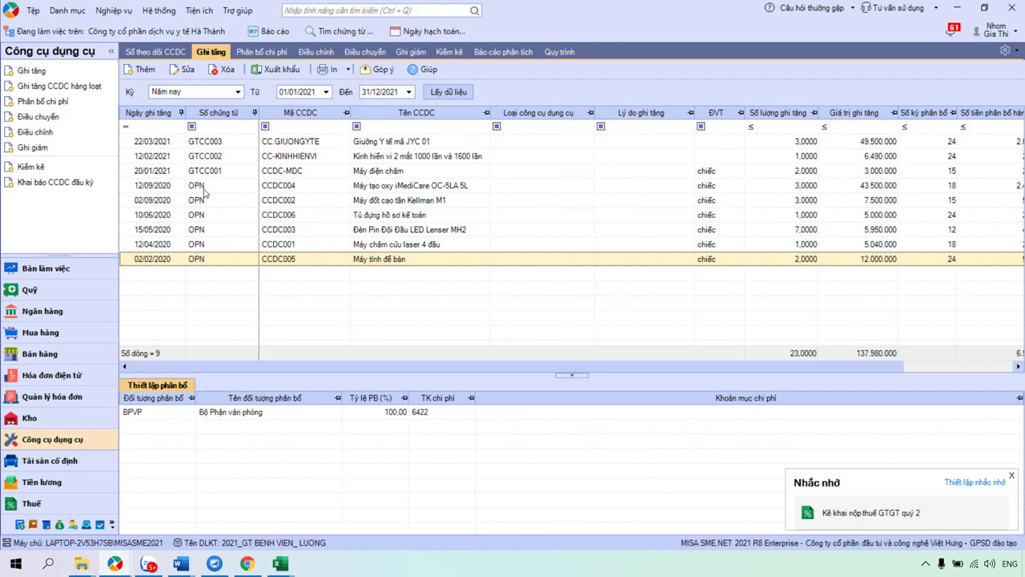
pyautogui.click(276, 32)
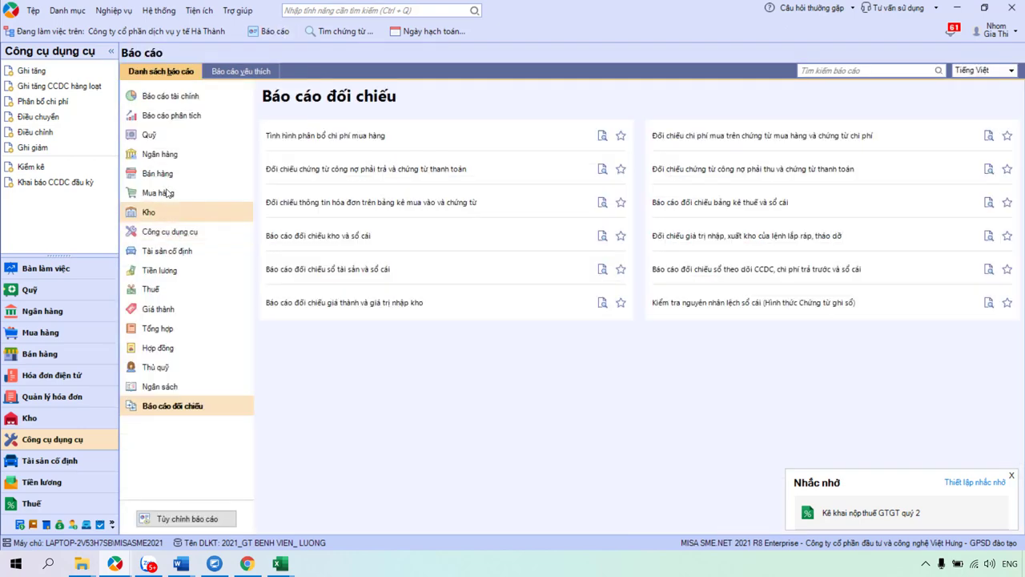
pyautogui.click(184, 231)
pyautogui.click(347, 135)
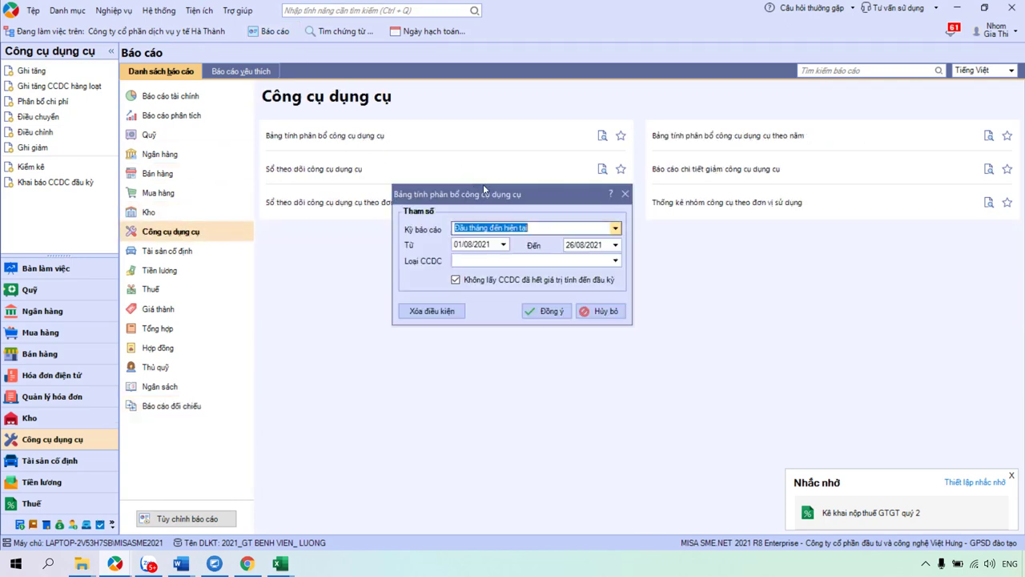
# Step: Run the tool allocation report for 01/01/2020 to 31/12/2020, review it and close it
pyautogui.write('01082021')
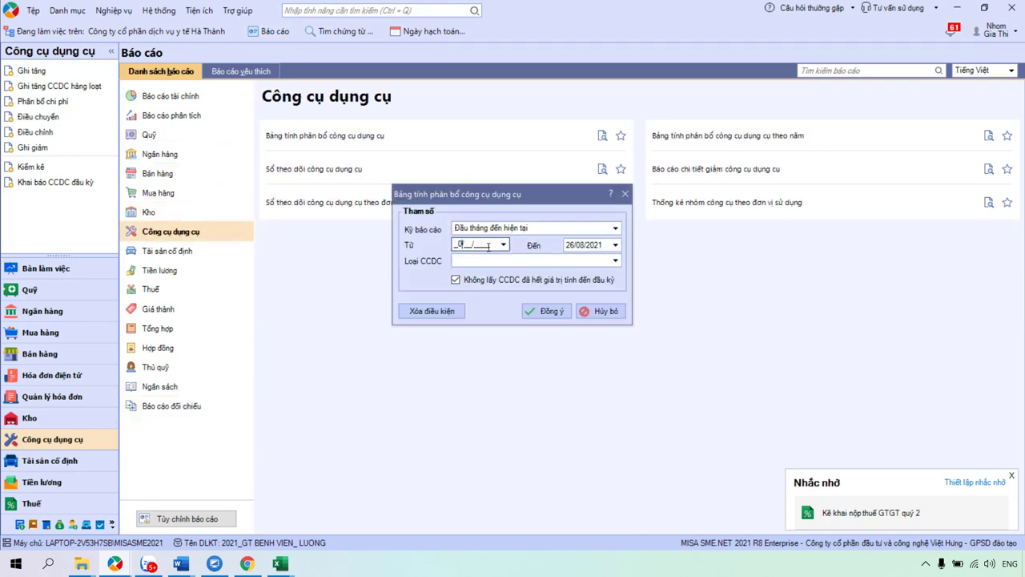
pyautogui.hotkey('shift', 'Tab')
pyautogui.write('truo')
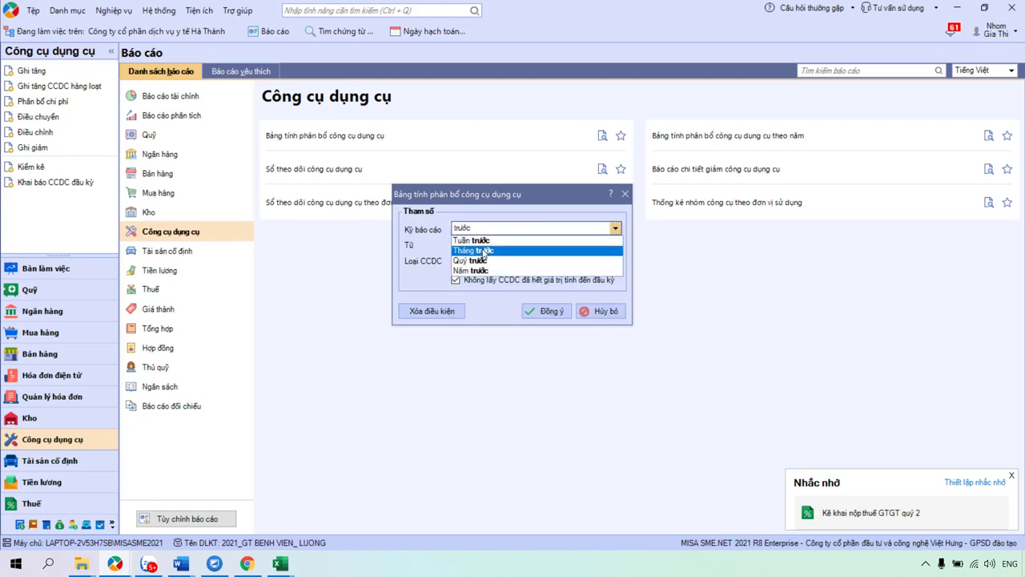
pyautogui.click(481, 271)
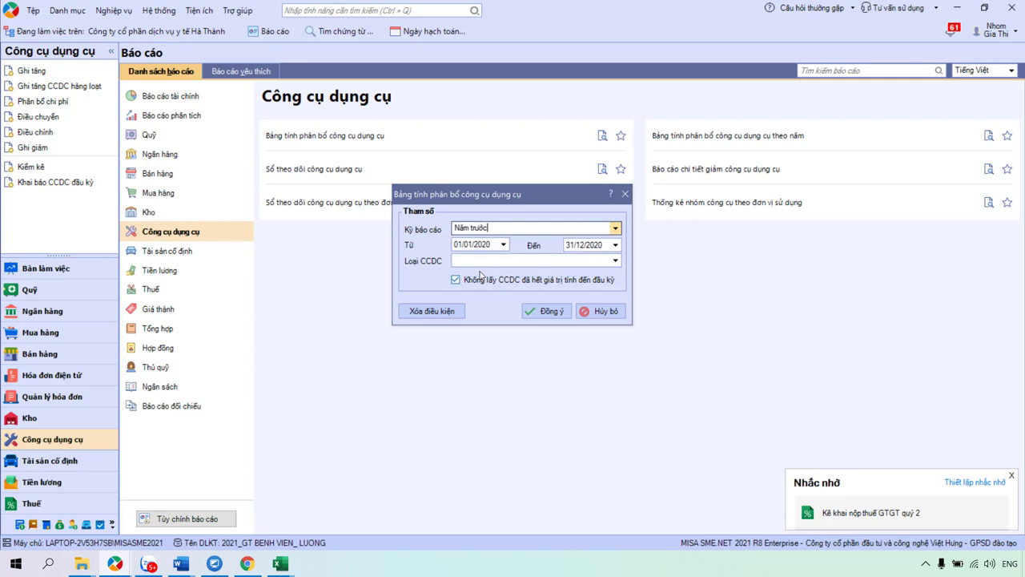
pyautogui.click(551, 311)
pyautogui.click(595, 330)
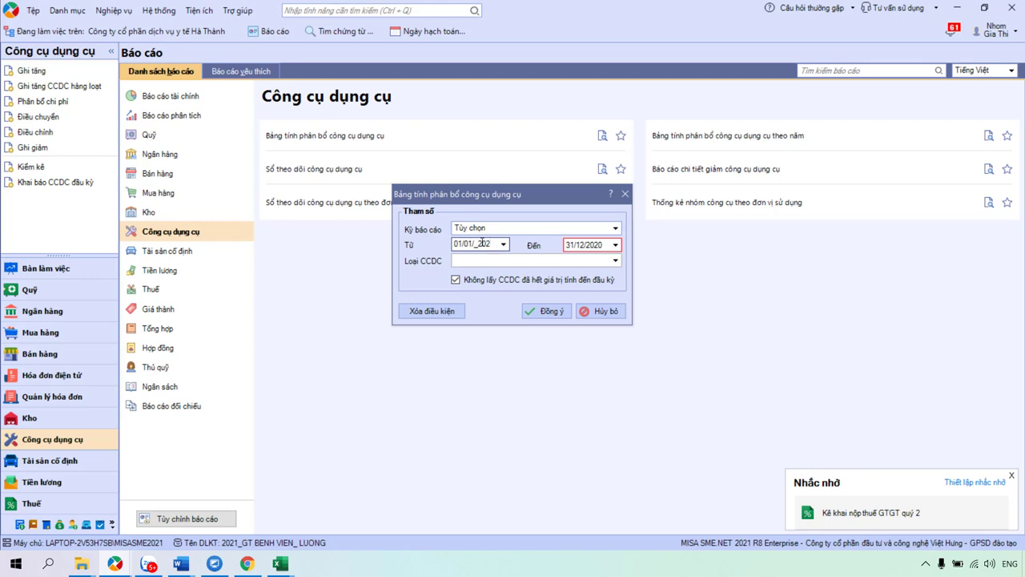
pyautogui.click(539, 312)
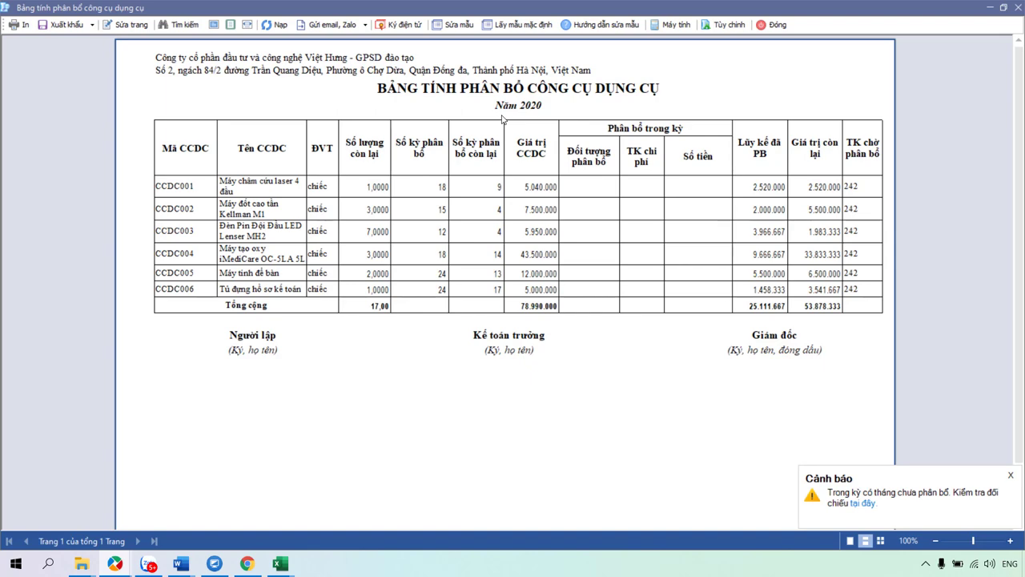
pyautogui.click(768, 25)
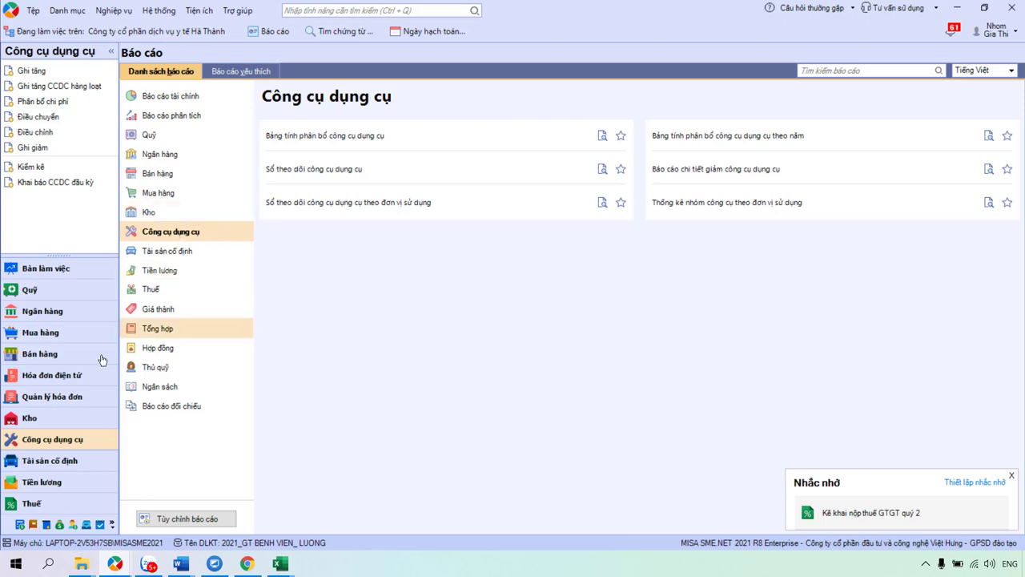
# Step: Load the Công cụ dụng cụ Ghi tăng list for the period Tháng 1
pyautogui.click(58, 446)
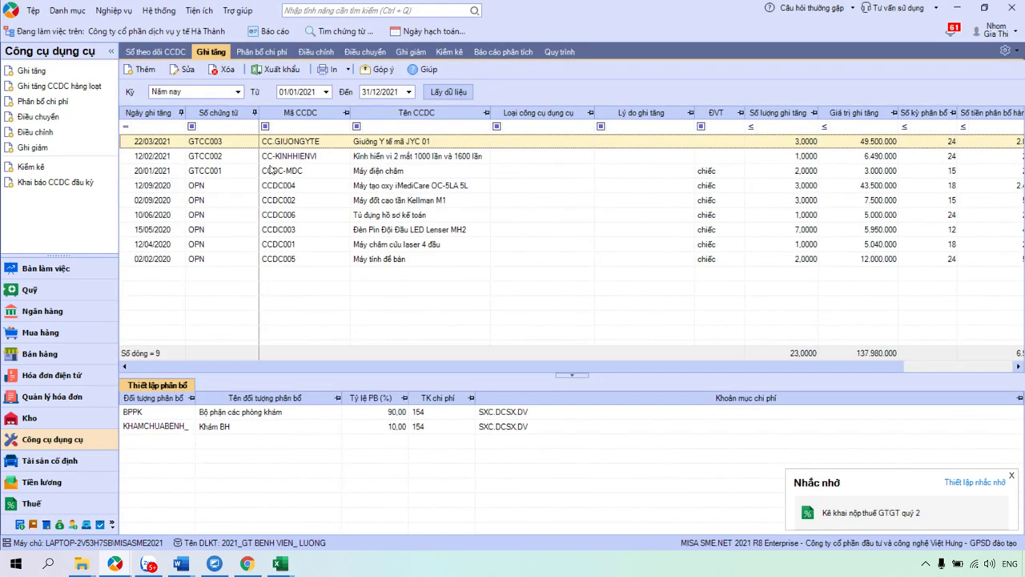
pyautogui.click(172, 92)
pyautogui.write('1')
pyautogui.click(164, 104)
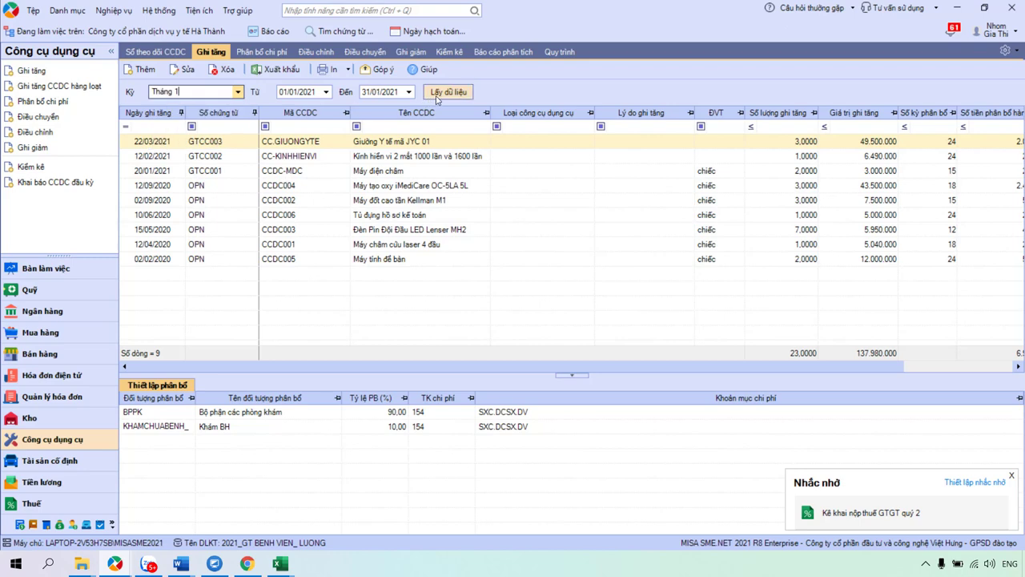
pyautogui.click(448, 92)
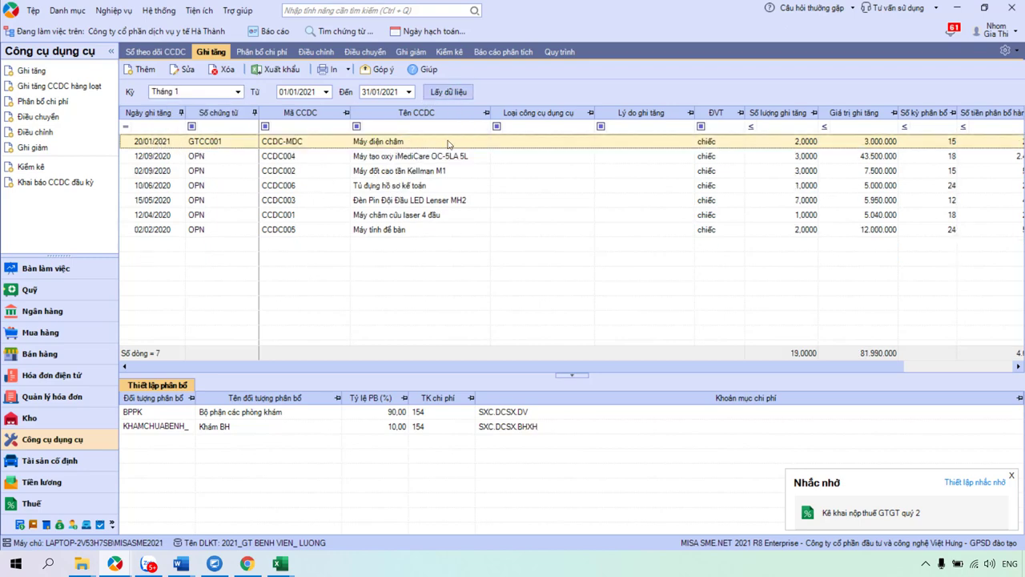
# Step: Review the allocation setup and cost items of the Máy điện châm record, closing it without saving
pyautogui.doubleClick(384, 141)
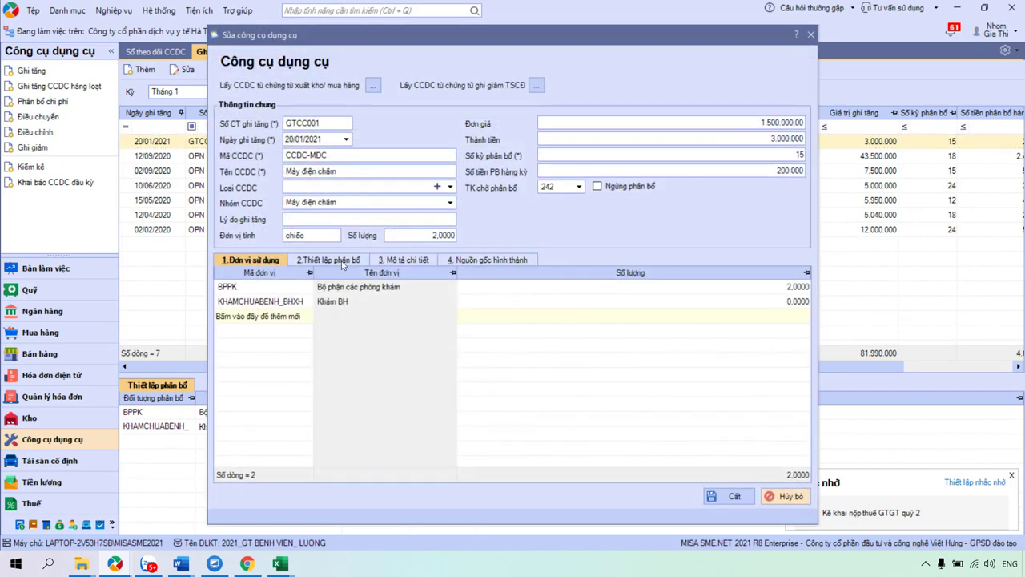
pyautogui.click(342, 262)
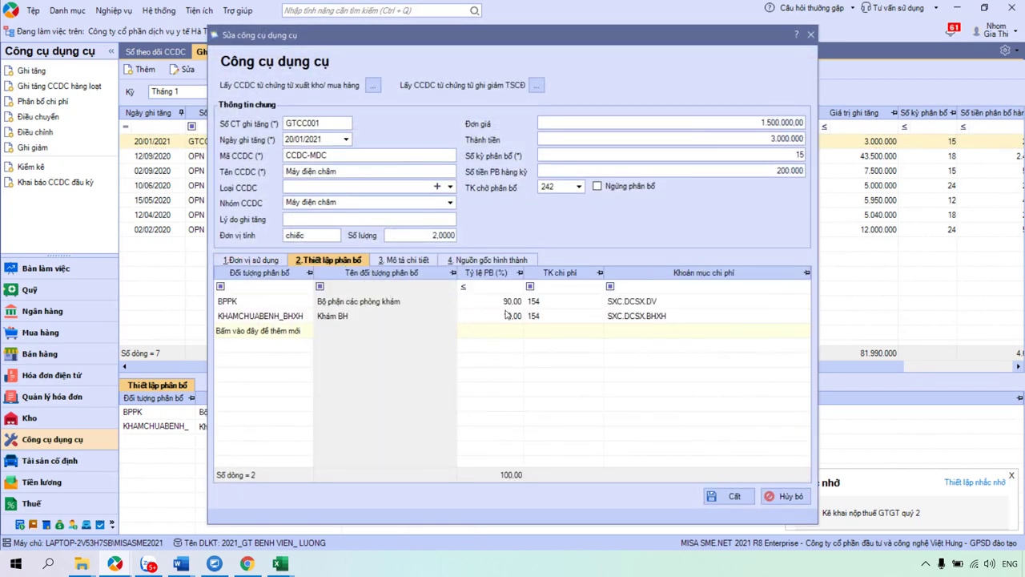
pyautogui.press('Tab')
pyautogui.click(644, 316)
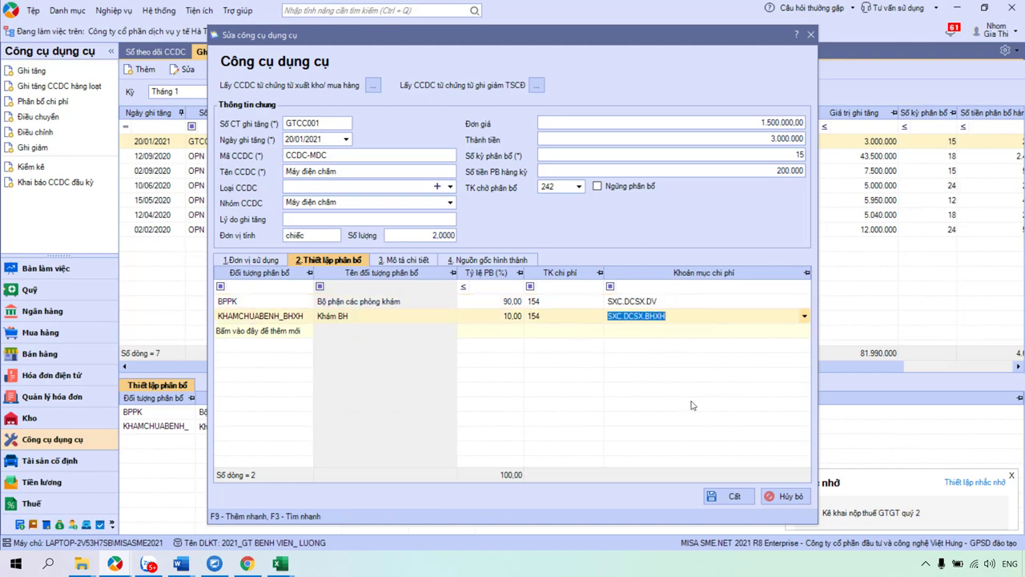
pyautogui.click(785, 496)
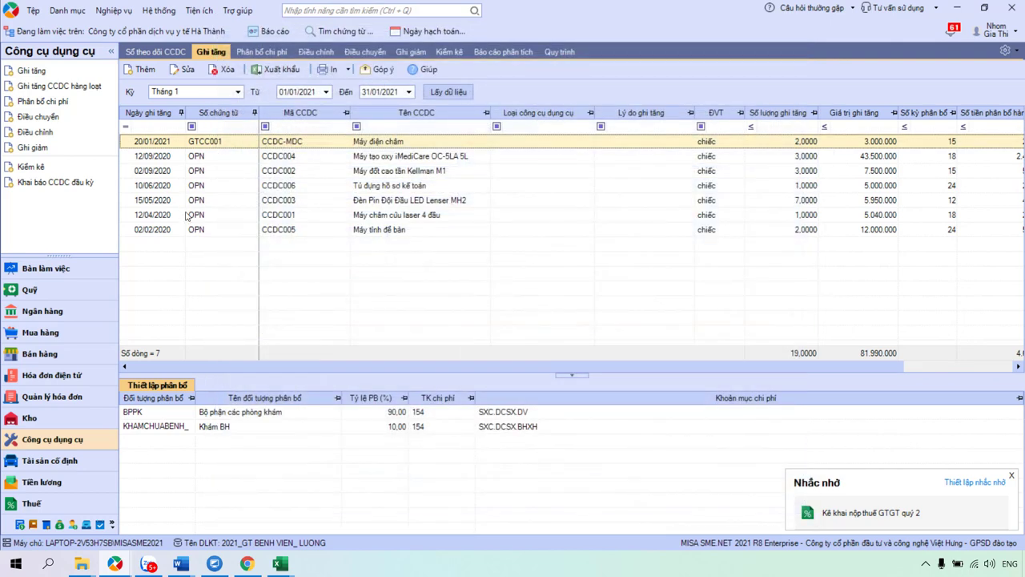
# Step: Run the reconciliation report of the CCDC and prepaid expense book against the general ledger for Tháng 1, account 242, and close it
pyautogui.click(272, 33)
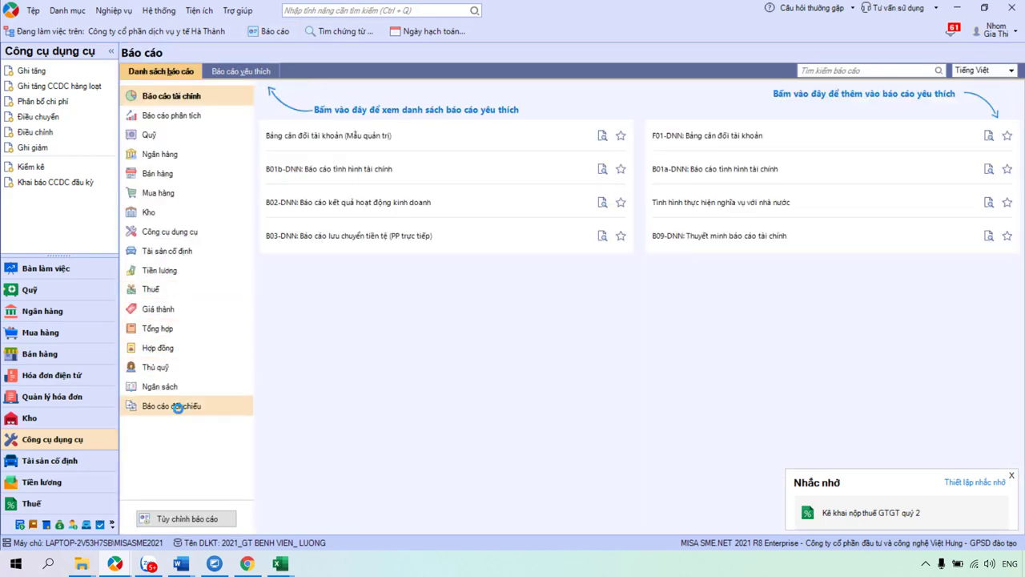
pyautogui.click(190, 410)
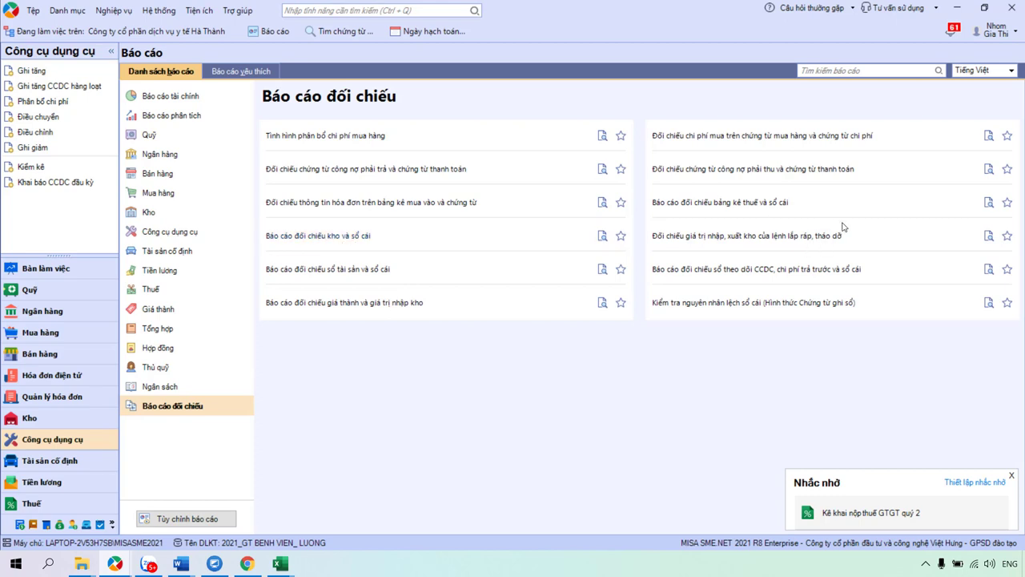
pyautogui.click(807, 269)
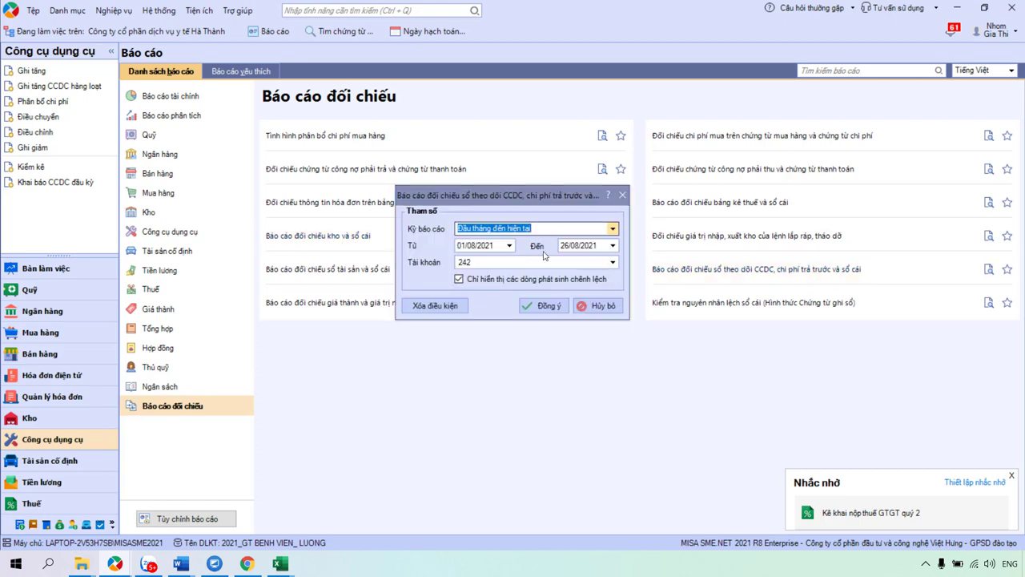
pyautogui.write('Tháng 1')
pyautogui.click(490, 245)
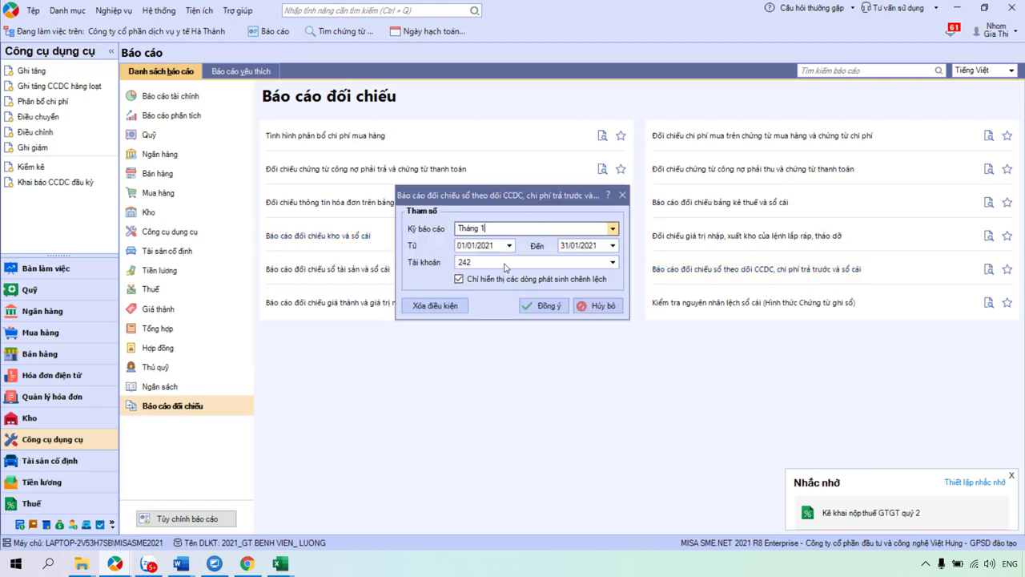
pyautogui.click(549, 306)
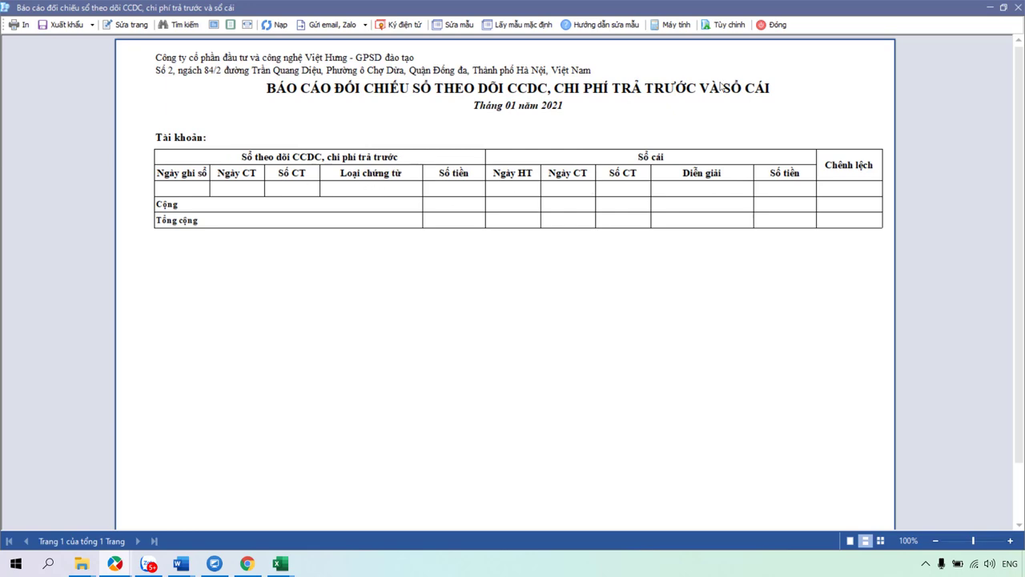
pyautogui.click(775, 26)
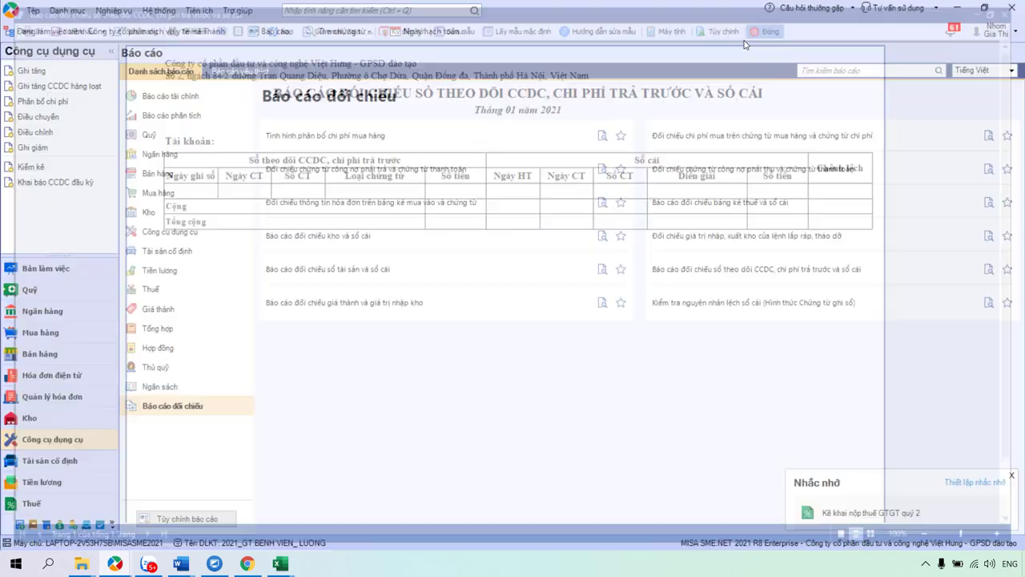
# Step: Run the Bảng cân đối tài khoản (Mẫu quản trị) report for January 2021
pyautogui.click(51, 450)
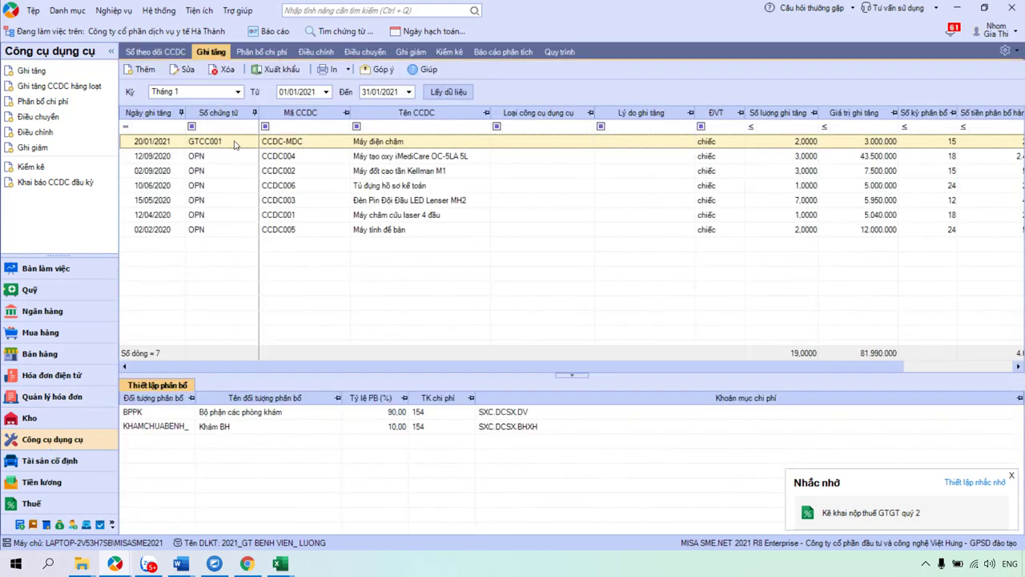
pyautogui.click(275, 32)
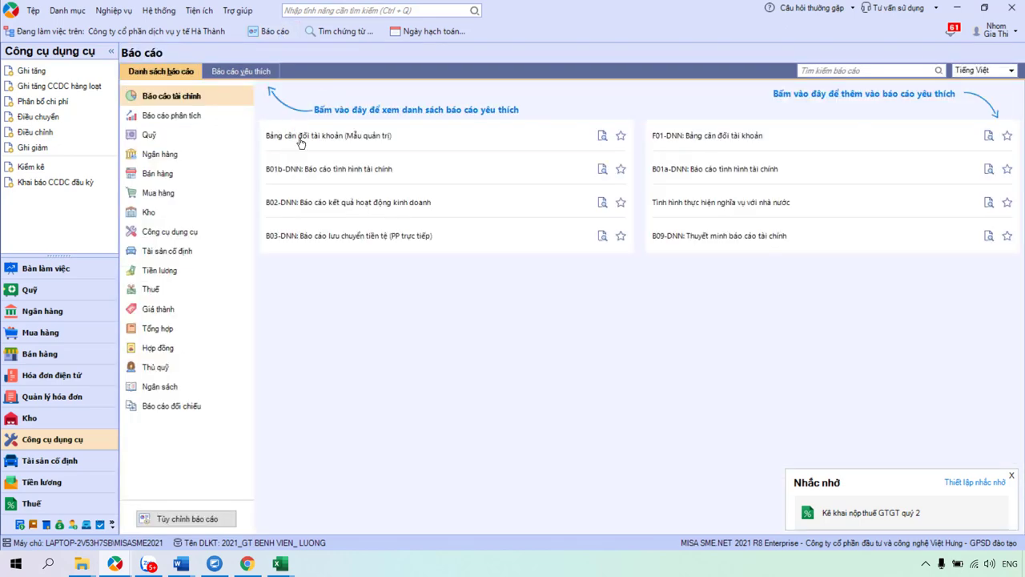
pyautogui.click(303, 137)
pyautogui.click(568, 319)
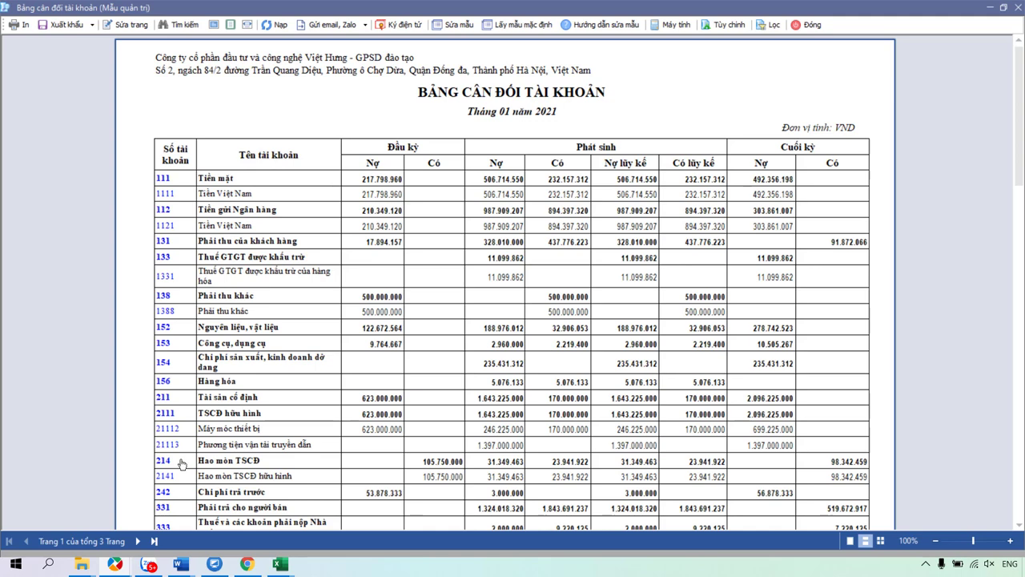
# Step: View the January 2021 detail ledger of account 242 from the trial balance, closing both reports
pyautogui.click(165, 492)
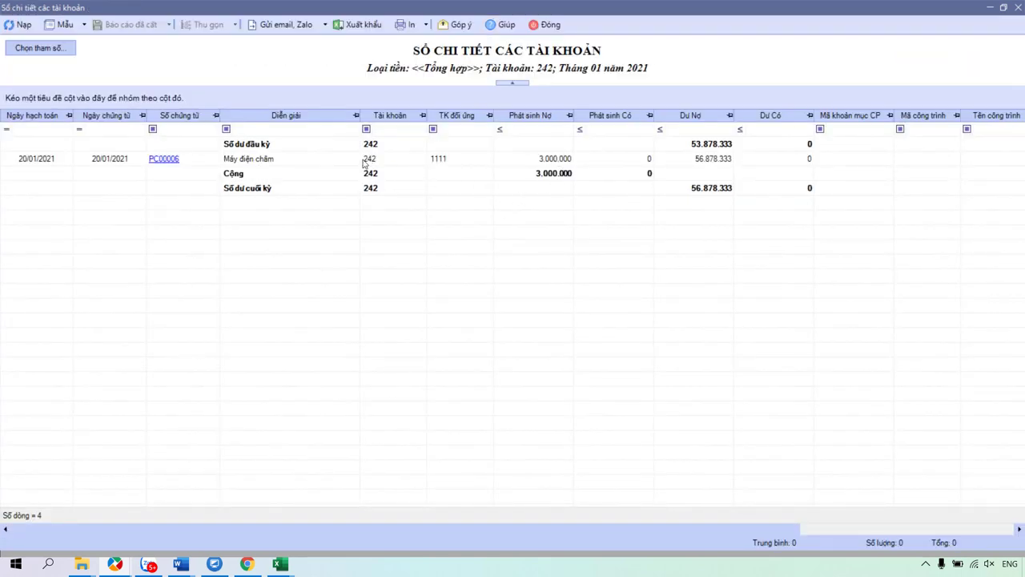
pyautogui.click(550, 24)
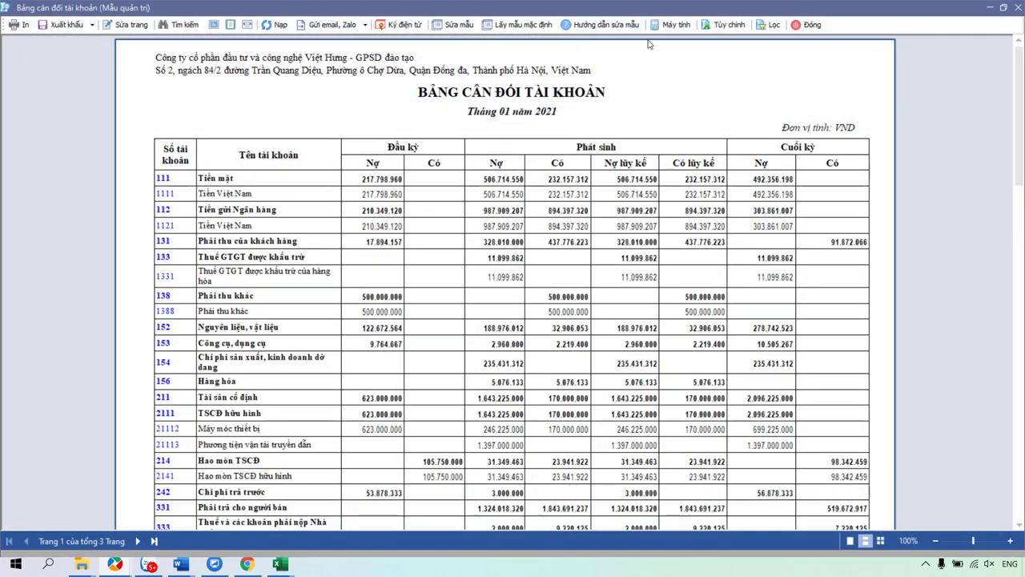
pyautogui.click(808, 24)
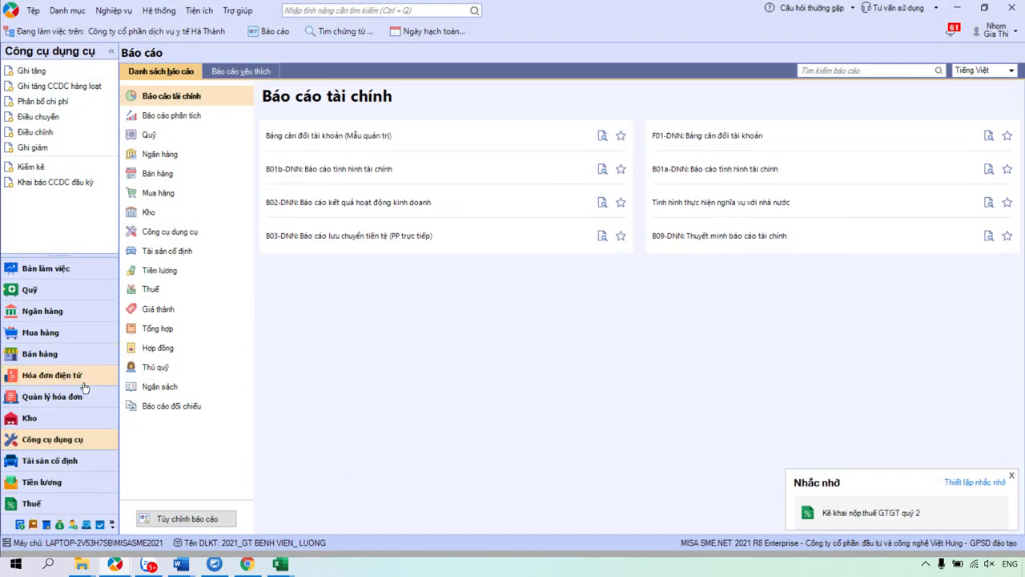
# Step: Rerun the report reconciling the CCDC and prepaid expense book with the general ledger for January 2021, and close it
pyautogui.click(46, 439)
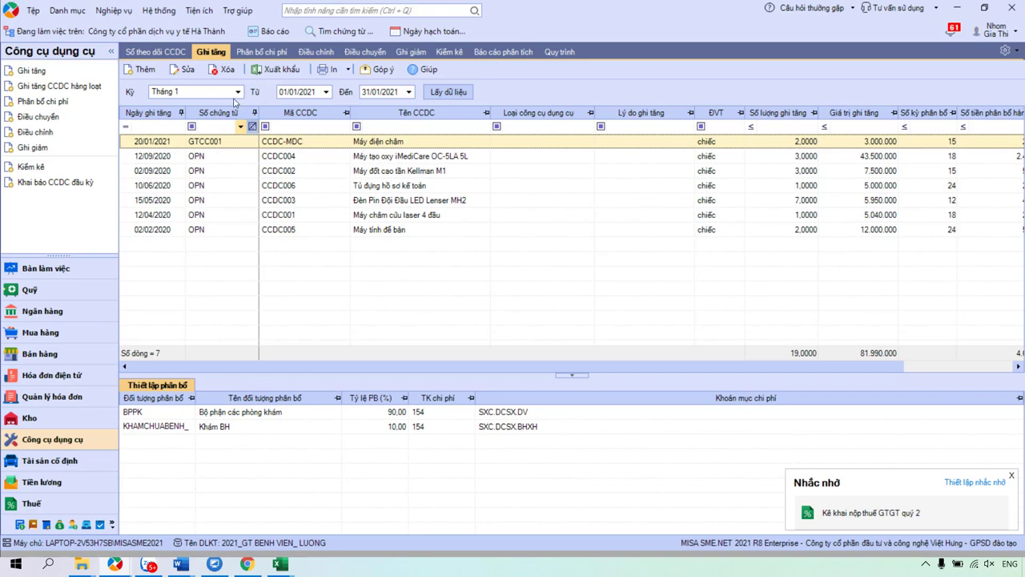
pyautogui.click(266, 32)
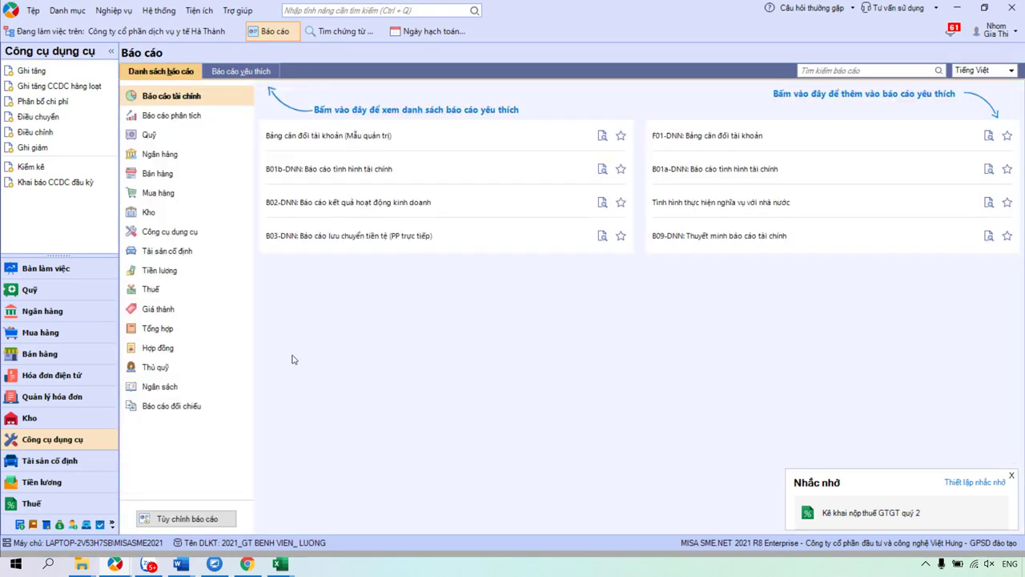
pyautogui.click(182, 406)
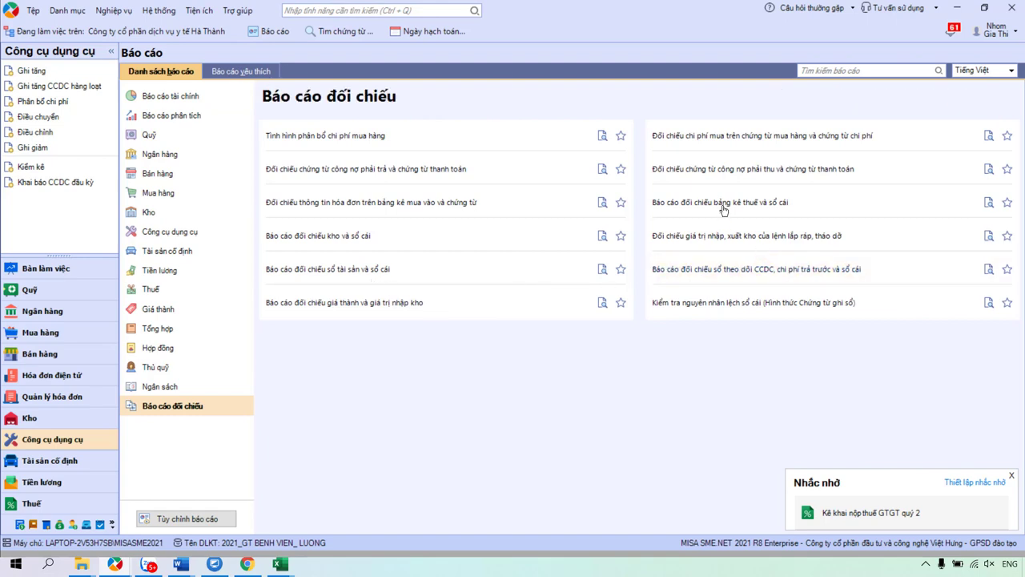
pyautogui.click(791, 270)
pyautogui.click(559, 305)
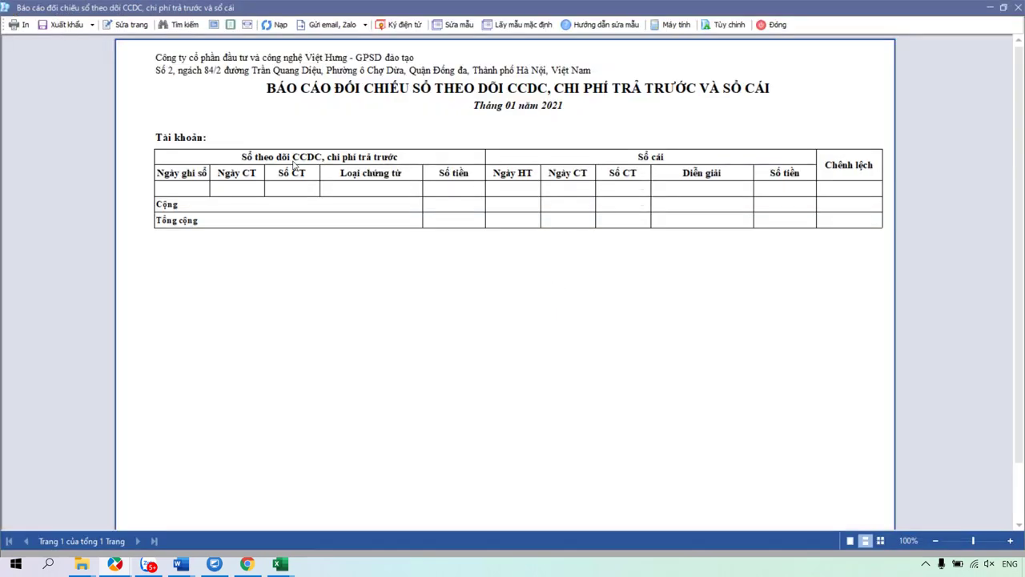
pyautogui.click(774, 24)
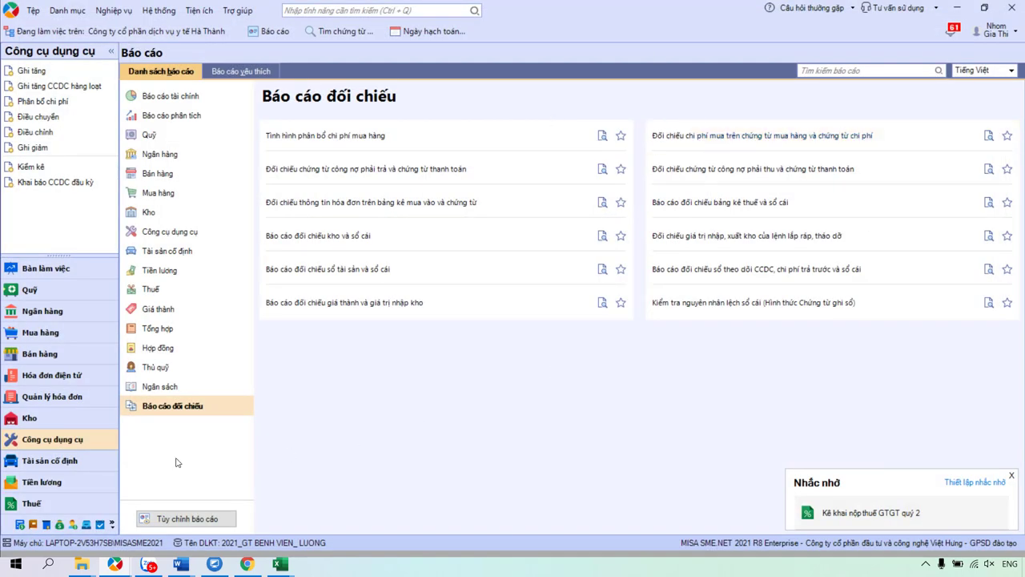
# Step: Create a CCDC cost allocation voucher (Phân bổ chi phí) for month 1 of 2021
pyautogui.click(70, 438)
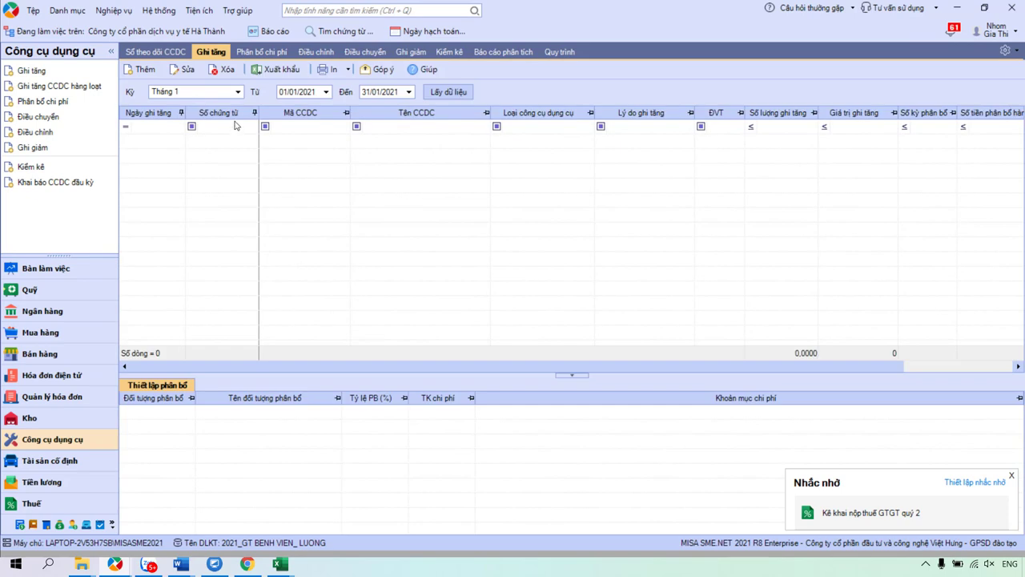
pyautogui.click(262, 51)
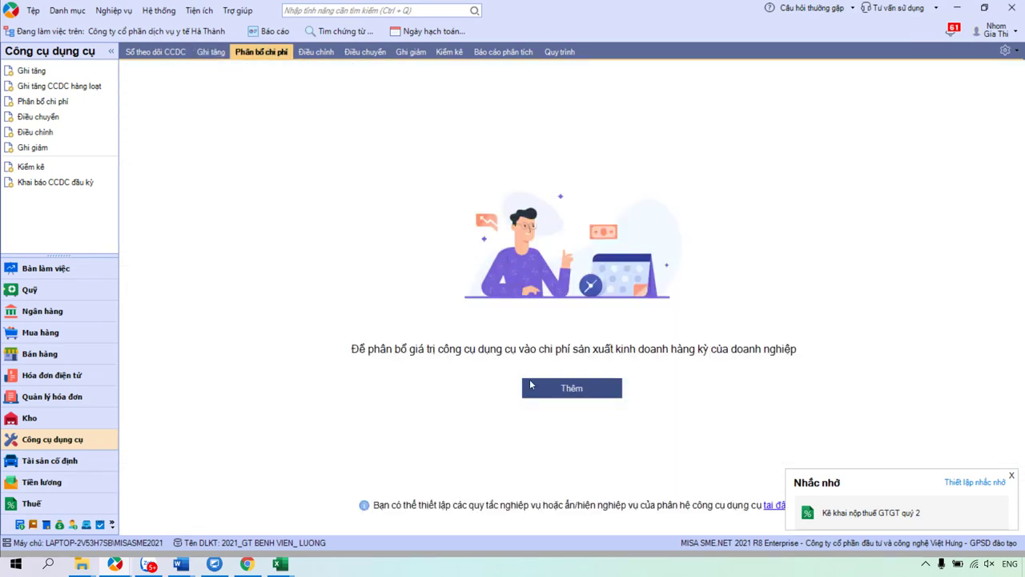
pyautogui.click(563, 393)
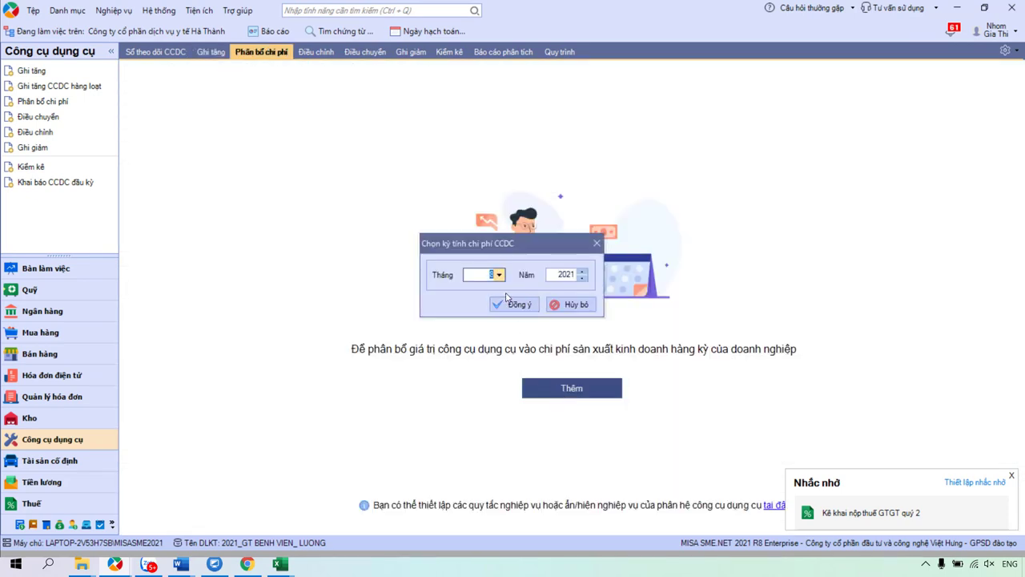
pyautogui.click(499, 274)
pyautogui.write('1')
pyautogui.click(513, 305)
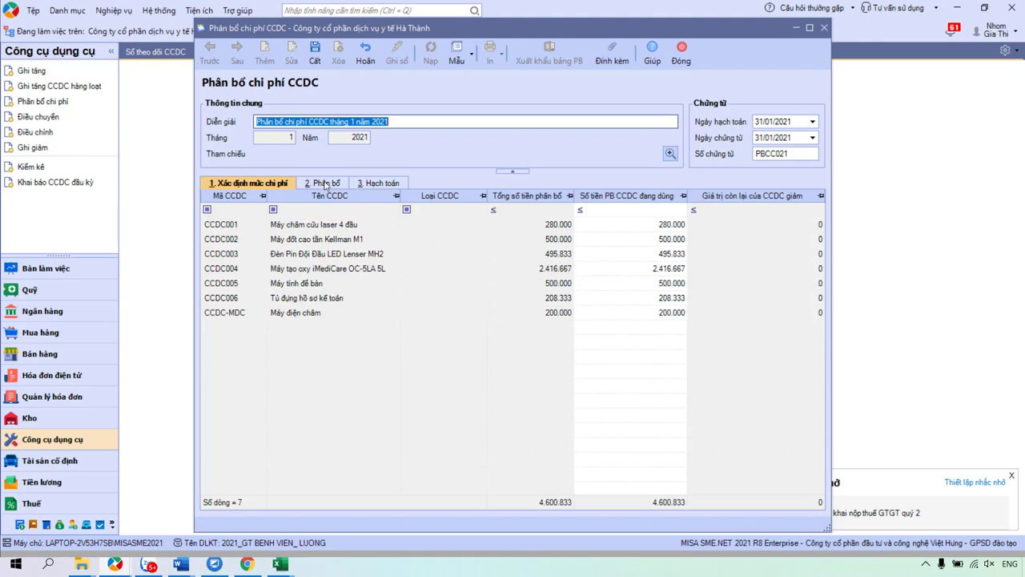
# Step: Examine the tools listed under Xác định mức chi phí and their total allocation amounts
pyautogui.click(270, 188)
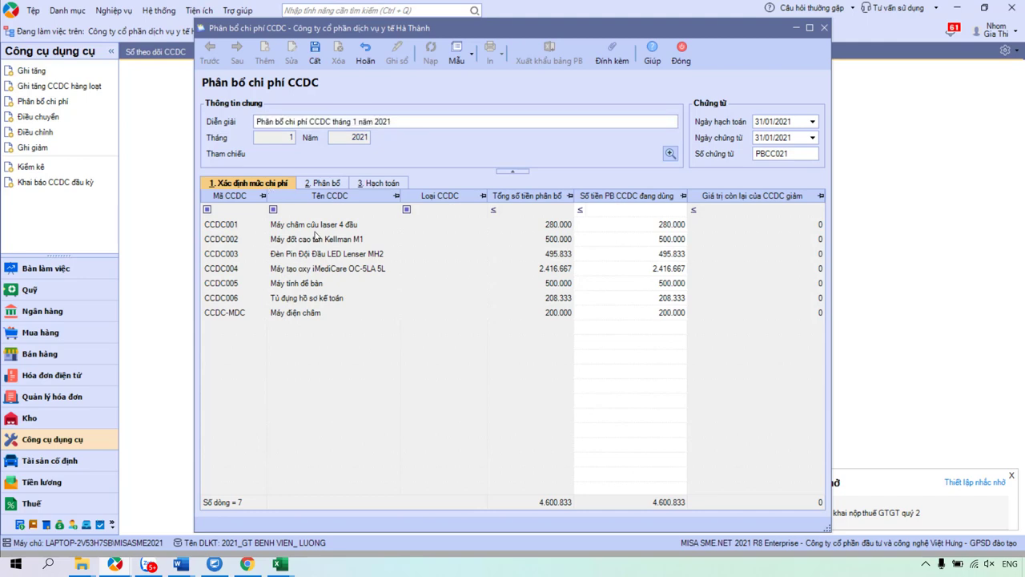
pyautogui.click(316, 236)
pyautogui.click(303, 255)
pyautogui.click(302, 271)
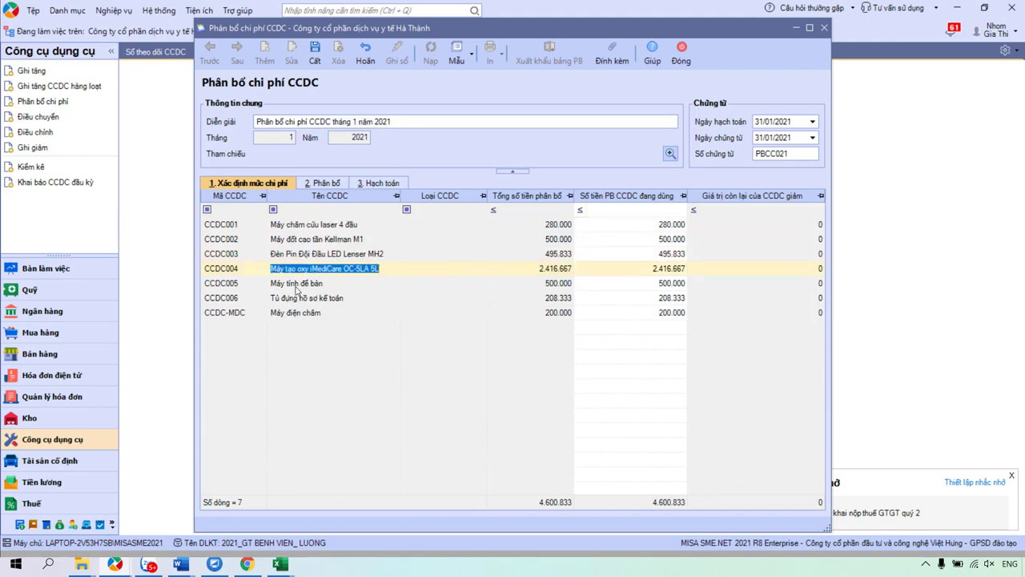
pyautogui.click(298, 286)
pyautogui.click(293, 300)
pyautogui.click(558, 227)
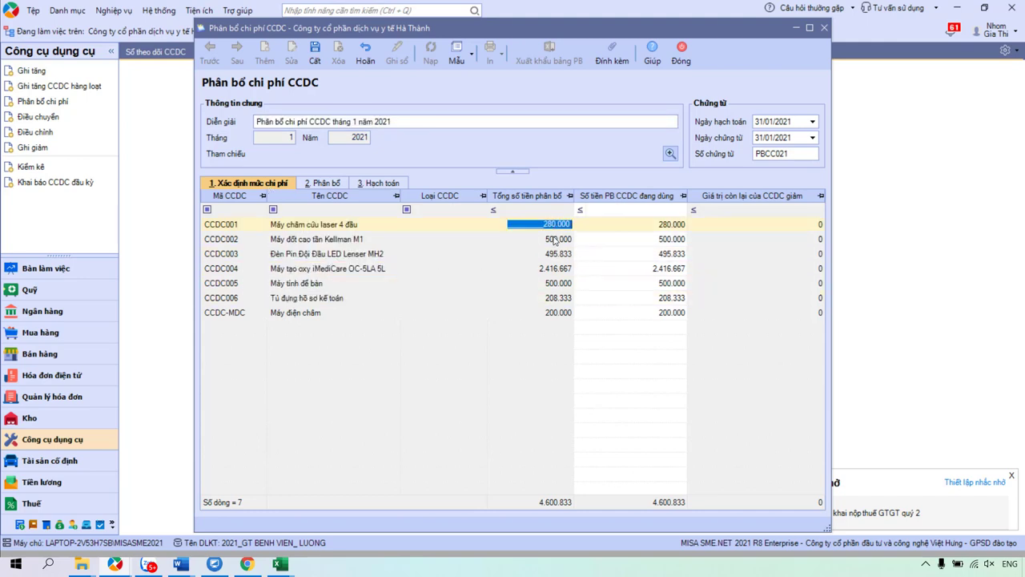
pyautogui.click(555, 239)
pyautogui.click(552, 253)
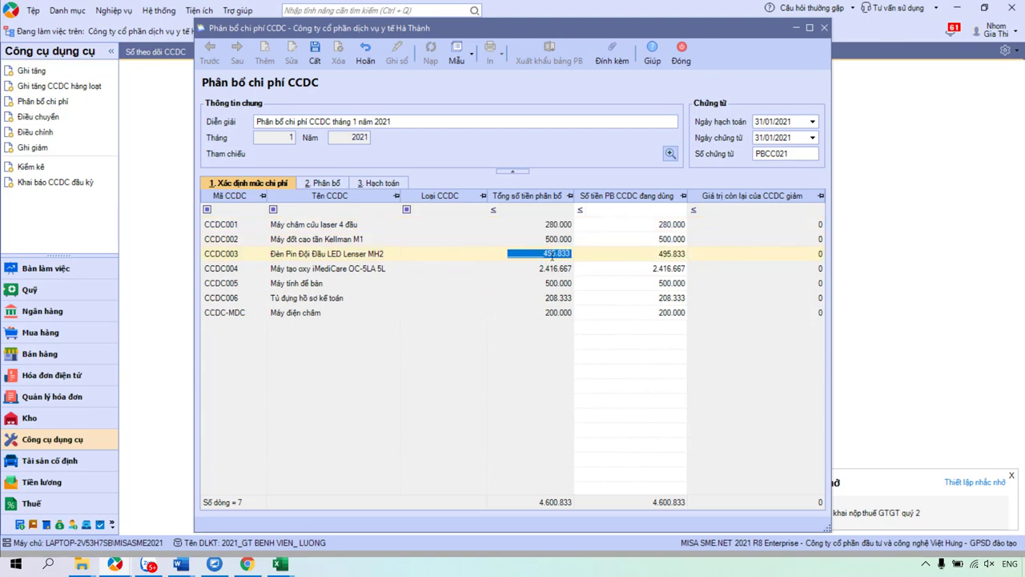
pyautogui.click(555, 270)
pyautogui.click(555, 284)
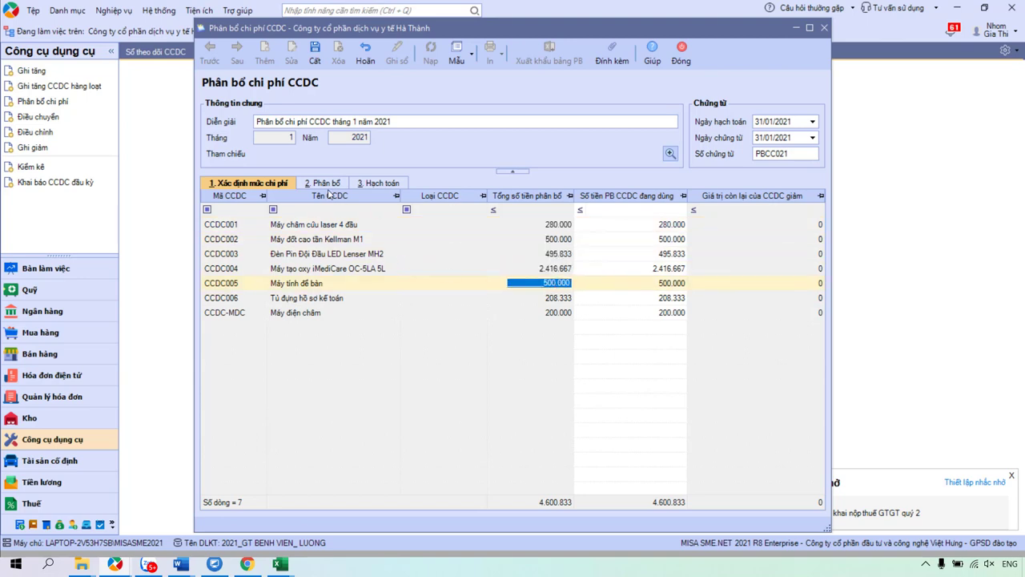
# Step: Maximize the voucher window and filter the Phân bổ lines to TK chi phí 154
pyautogui.click(324, 183)
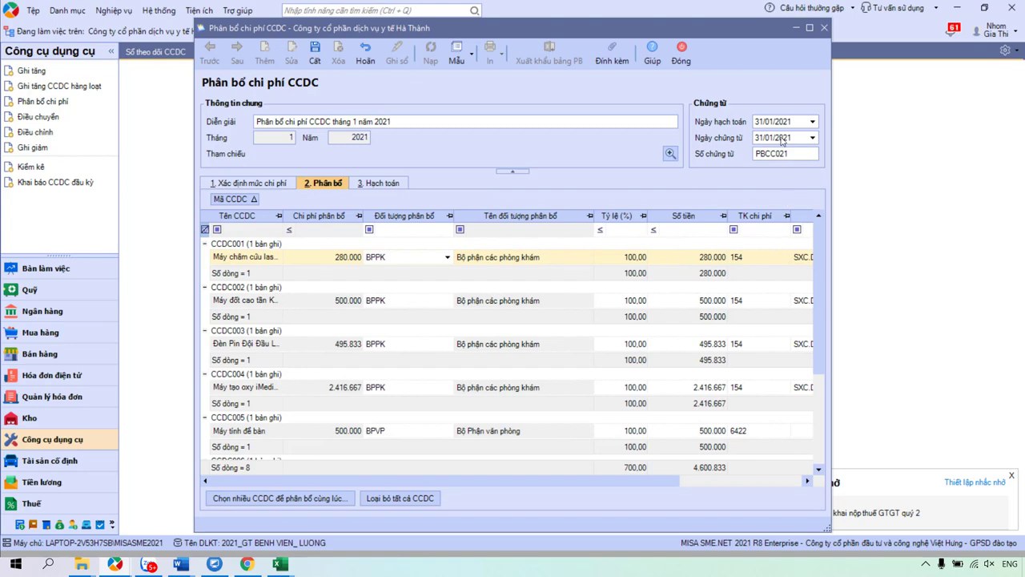
pyautogui.click(811, 29)
pyautogui.click(578, 207)
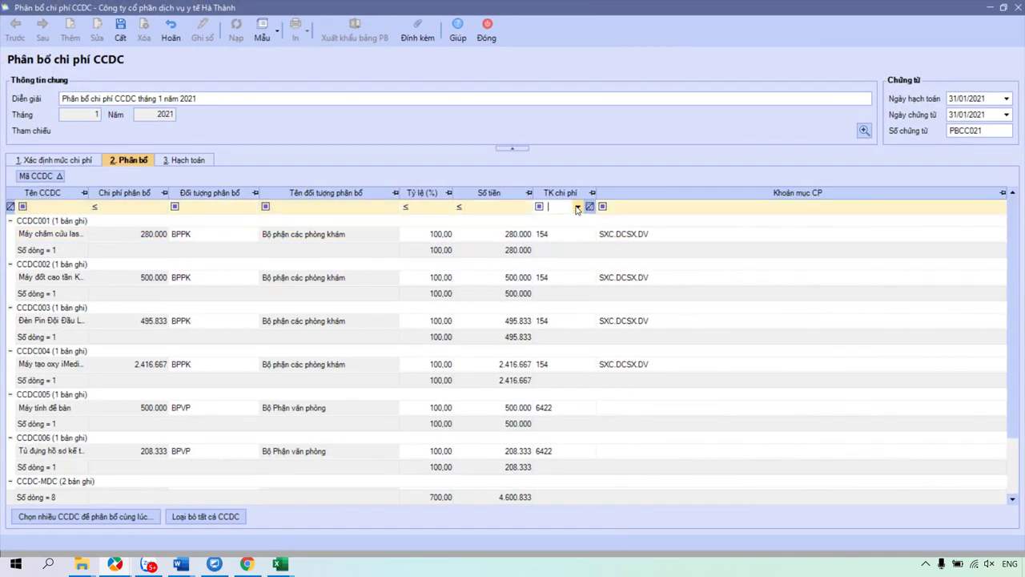
pyautogui.click(550, 248)
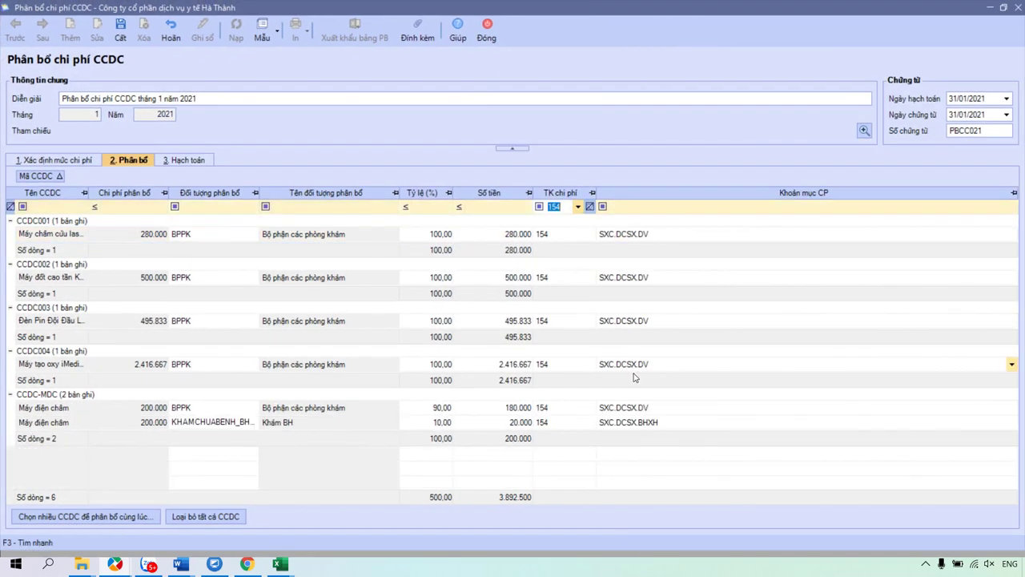
# Step: Examine the cost account and Khoản mục CP of the filtered lines, including the Máy điện châm line for Khám BH
pyautogui.click(638, 240)
pyautogui.click(563, 238)
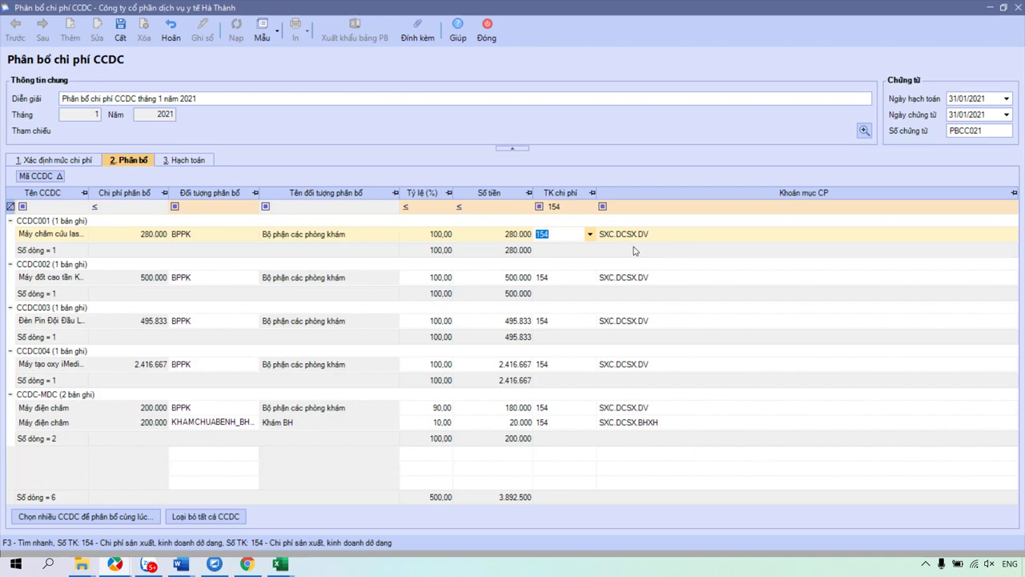
pyautogui.click(674, 237)
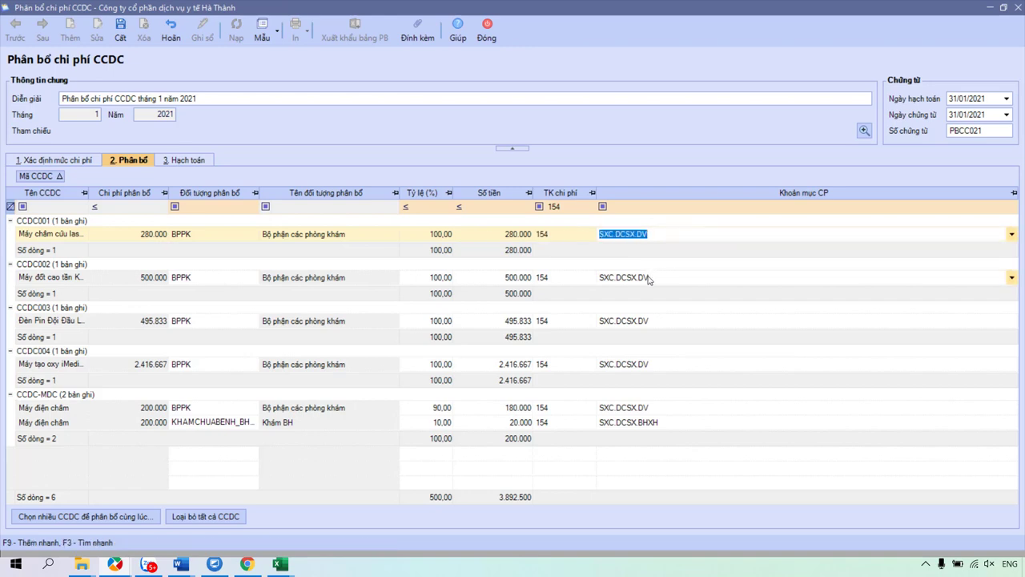
pyautogui.click(651, 278)
pyautogui.click(663, 238)
pyautogui.click(555, 425)
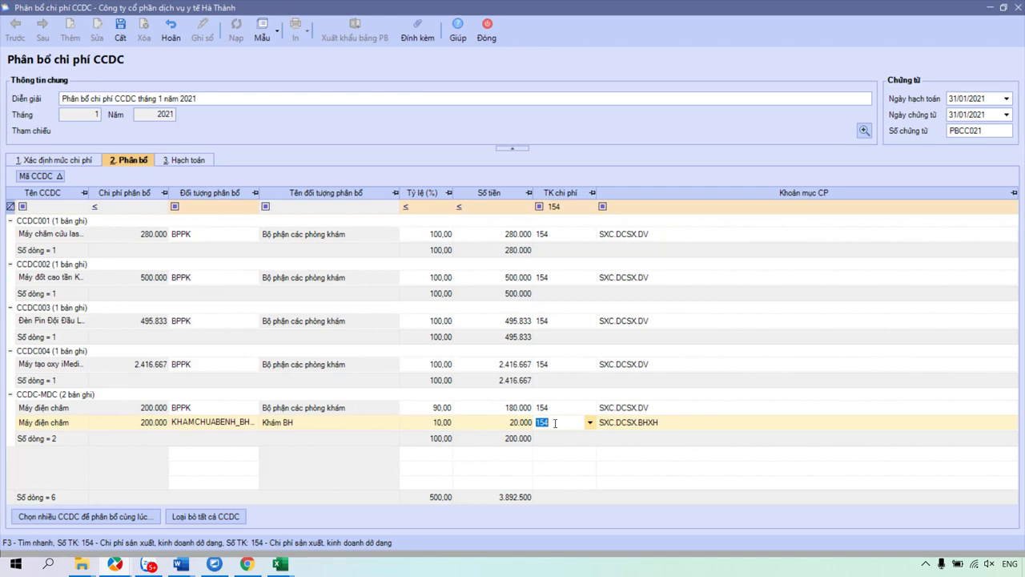
pyautogui.click(626, 426)
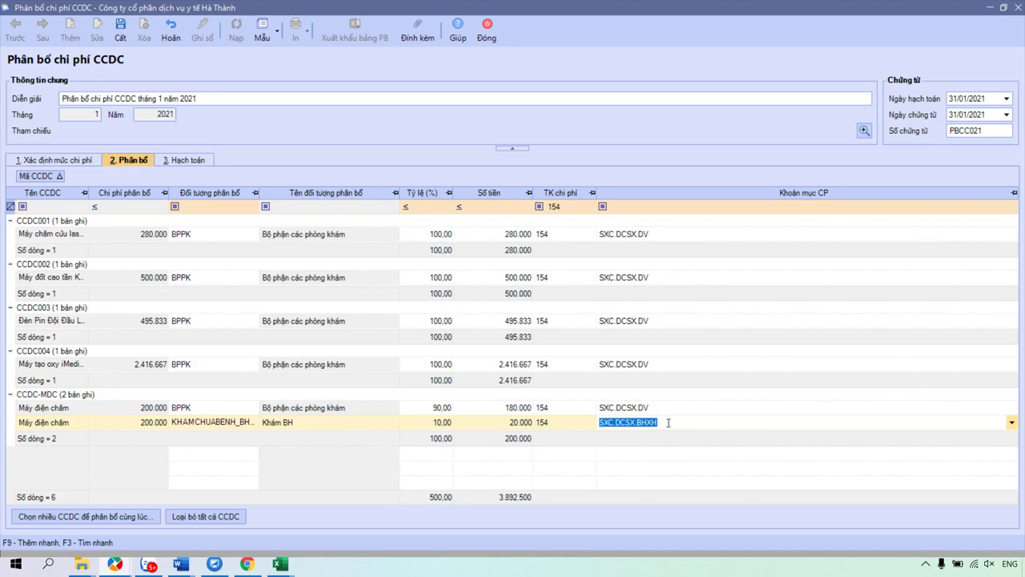
pyautogui.moveTo(660, 423); pyautogui.dragTo(610, 422)
# Step: Examine the debit account, credit account and cost item of the two 154 entries under Hạch toán
pyautogui.click(187, 162)
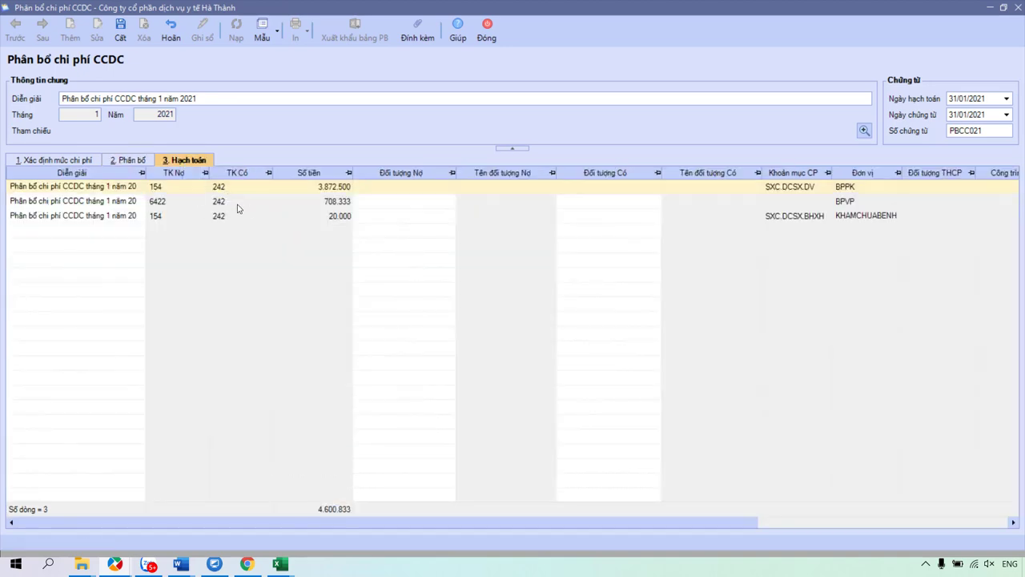
pyautogui.click(181, 186)
pyautogui.click(163, 216)
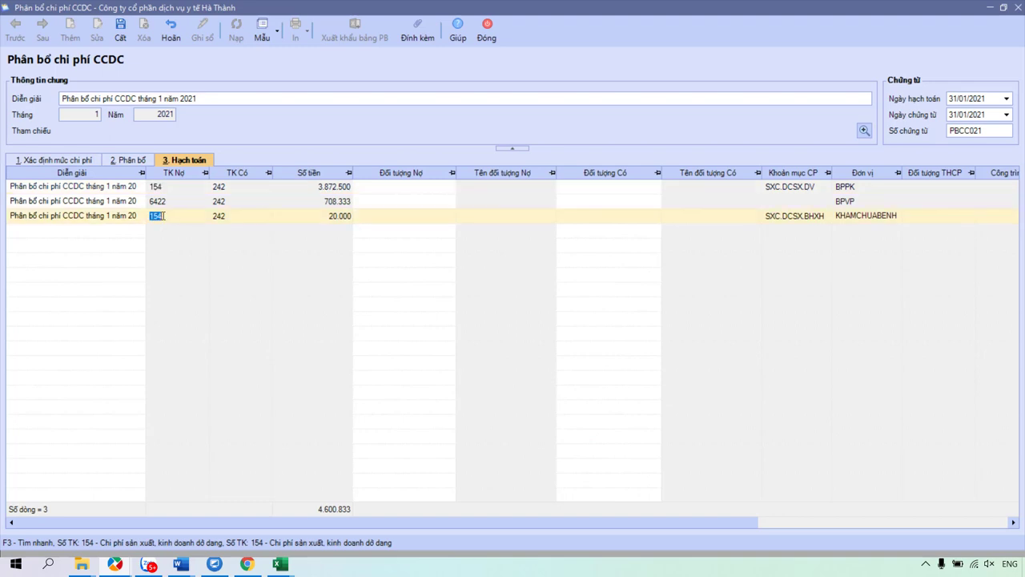
pyautogui.click(806, 191)
pyautogui.click(809, 216)
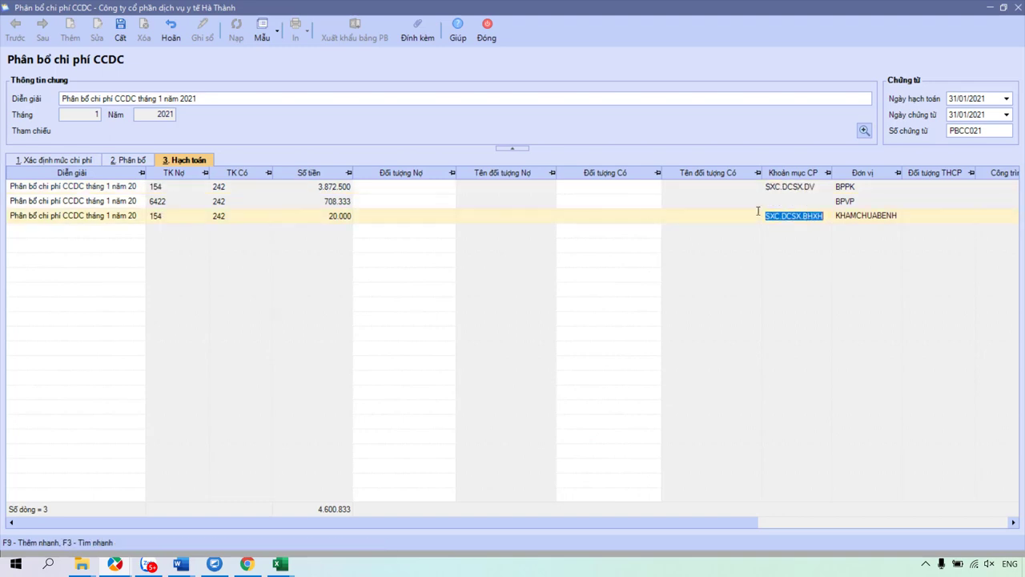
pyautogui.click(172, 186)
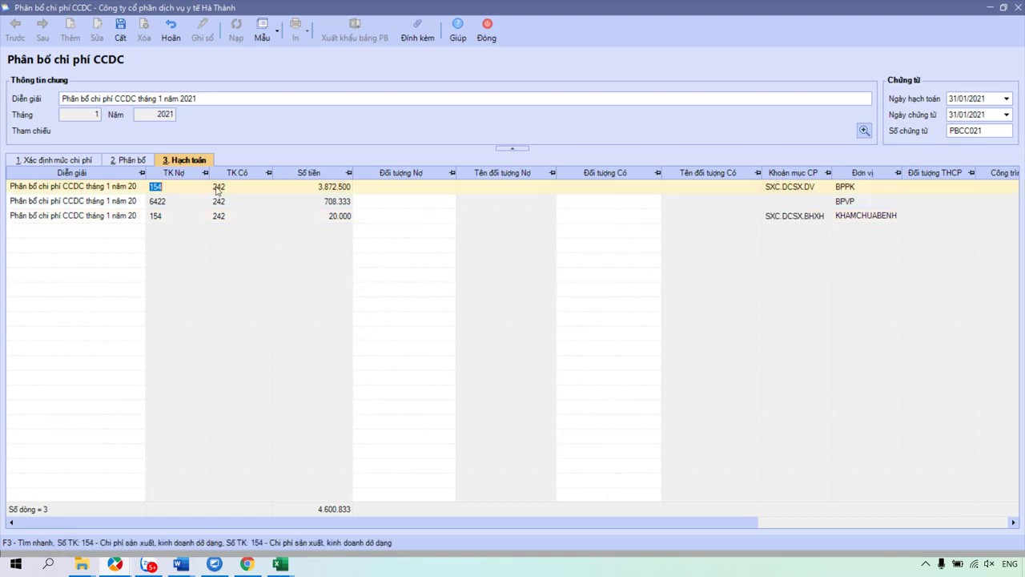
pyautogui.click(216, 190)
pyautogui.click(773, 191)
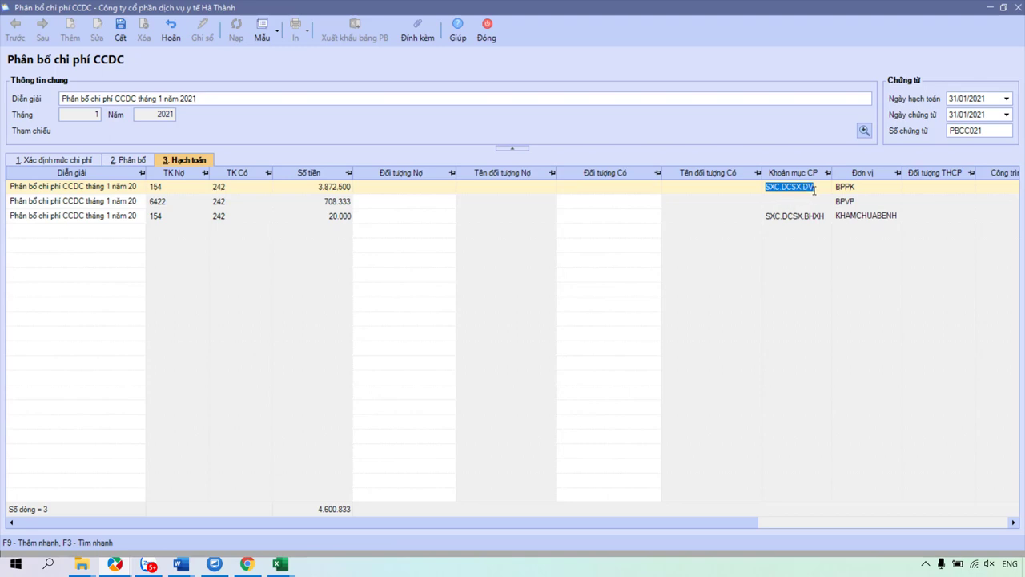
pyautogui.click(160, 219)
pyautogui.click(215, 219)
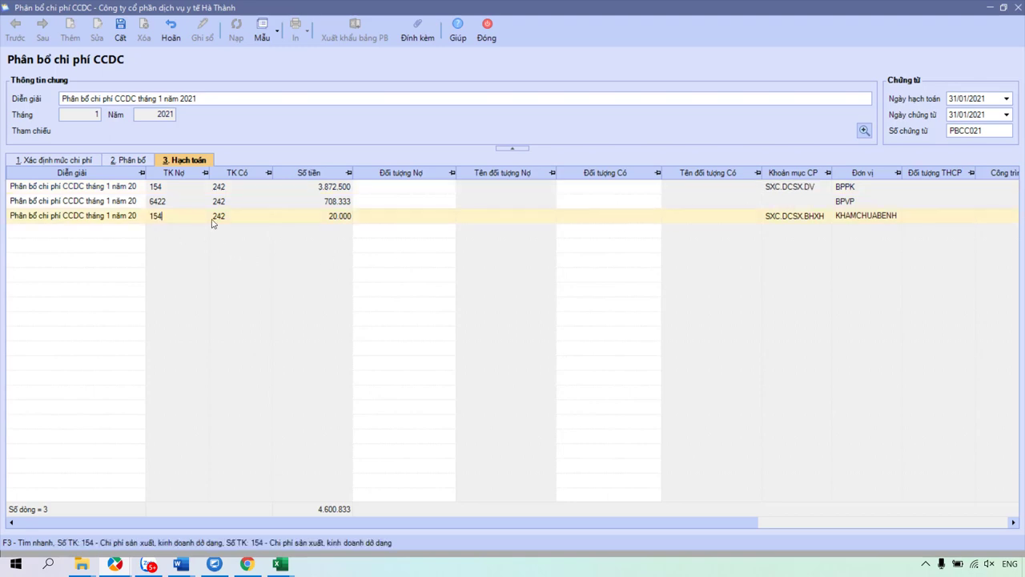
pyautogui.click(814, 222)
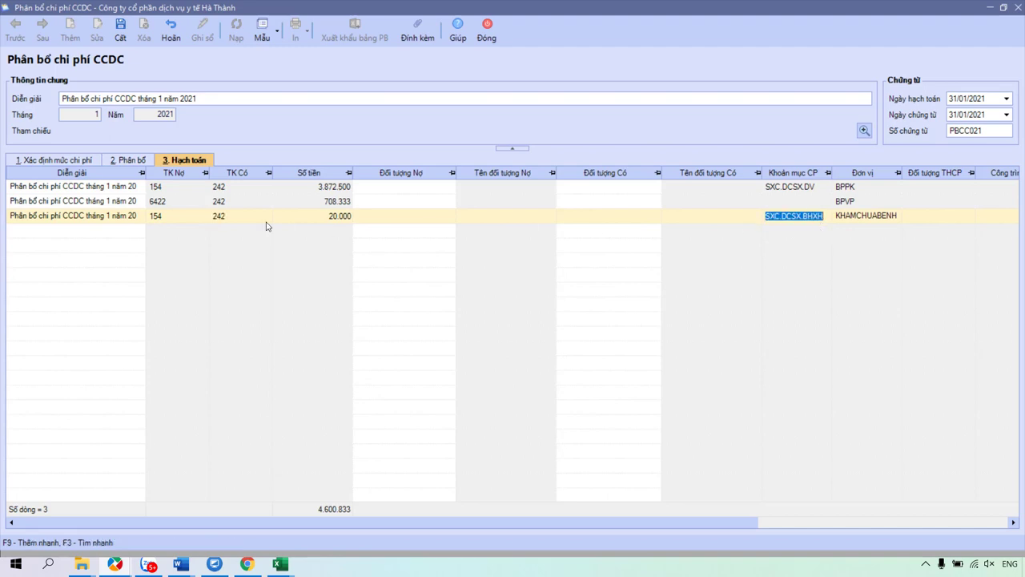
# Step: Check the accounts and cost item of the 6422 entry, and compare its debit account with the 154 entries
pyautogui.click(176, 205)
pyautogui.click(219, 203)
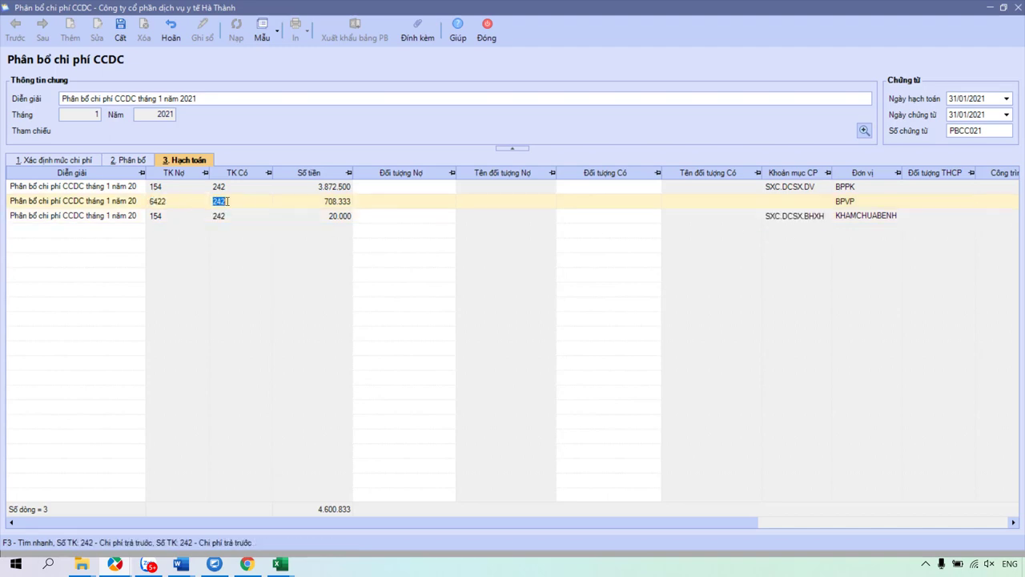
pyautogui.click(801, 205)
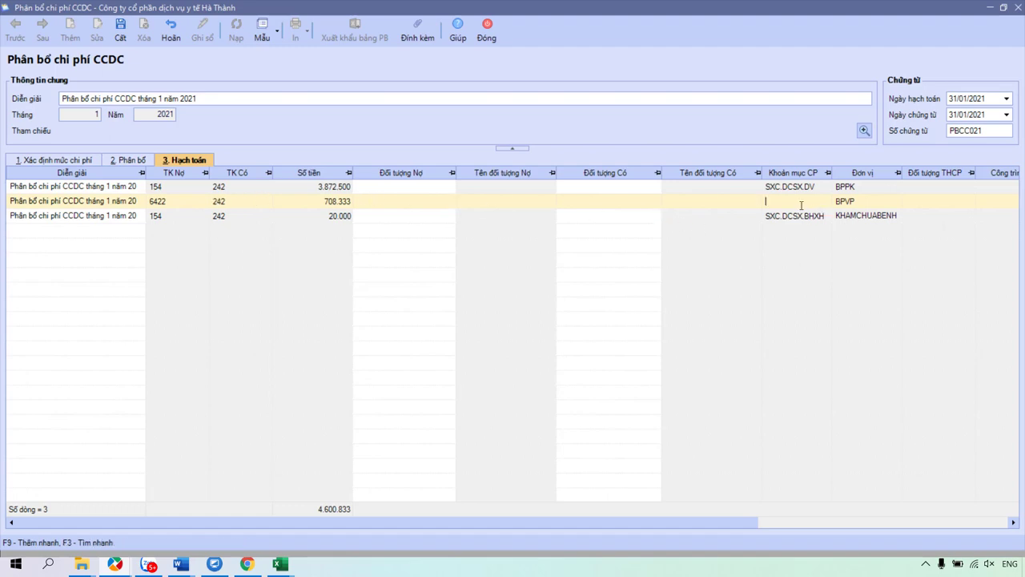
pyautogui.click(168, 201)
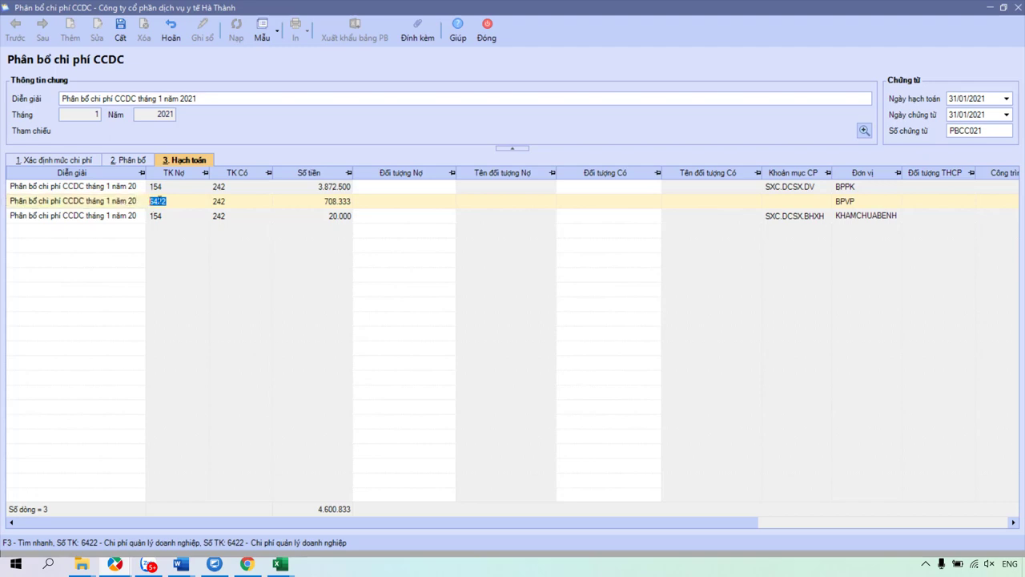
pyautogui.click(155, 190)
pyautogui.click(161, 218)
pyautogui.click(162, 189)
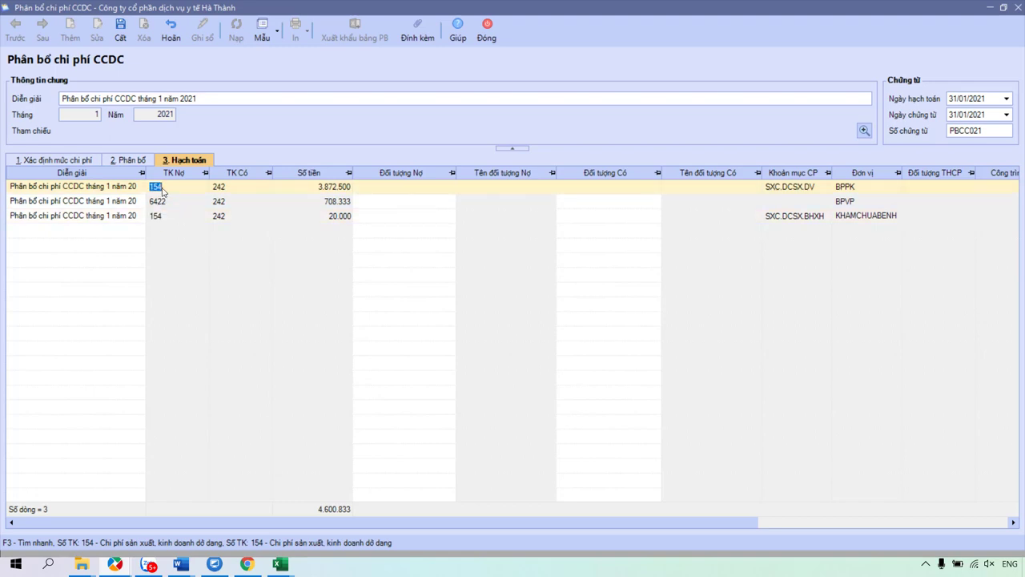
# Step: Recheck the debit accounts of the two 154 entries, save the January CCDC allocation voucher and close it
pyautogui.click(161, 217)
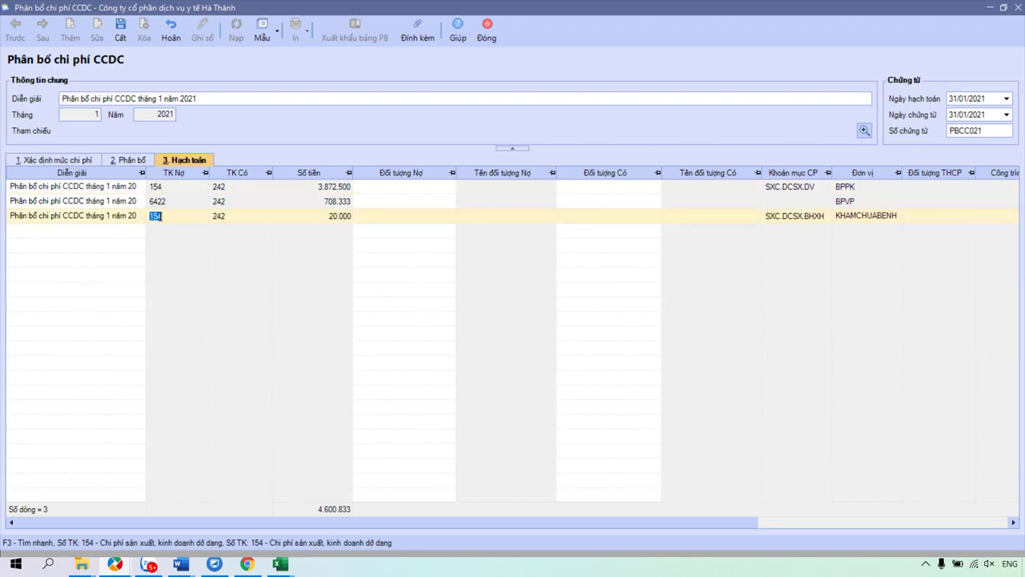
pyautogui.click(164, 188)
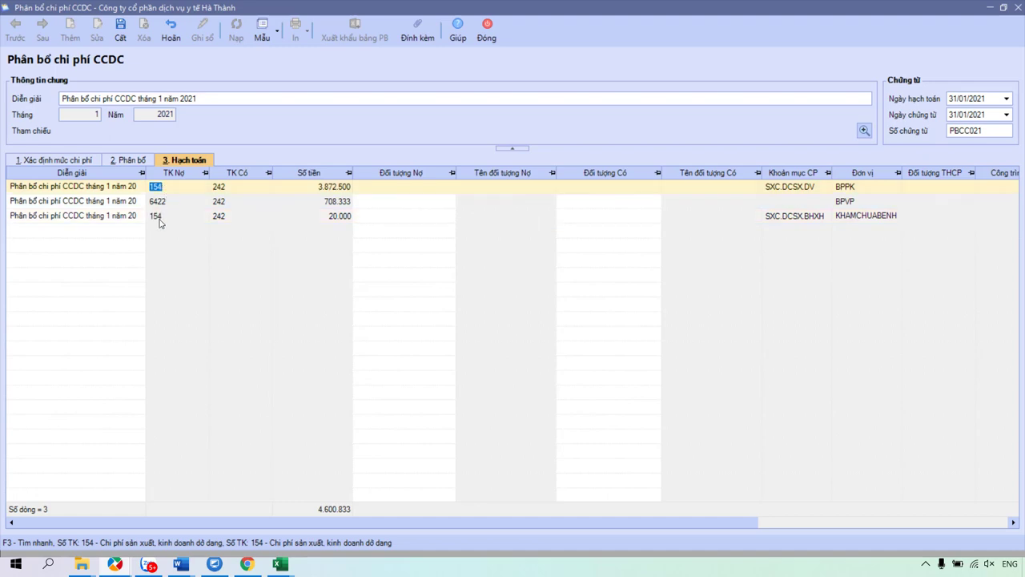
pyautogui.click(120, 32)
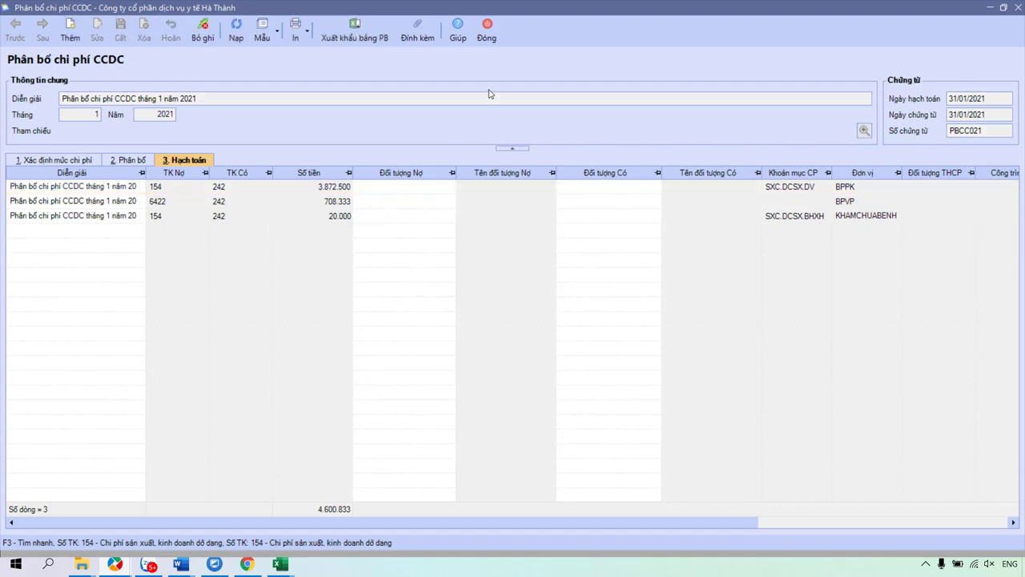
pyautogui.click(486, 36)
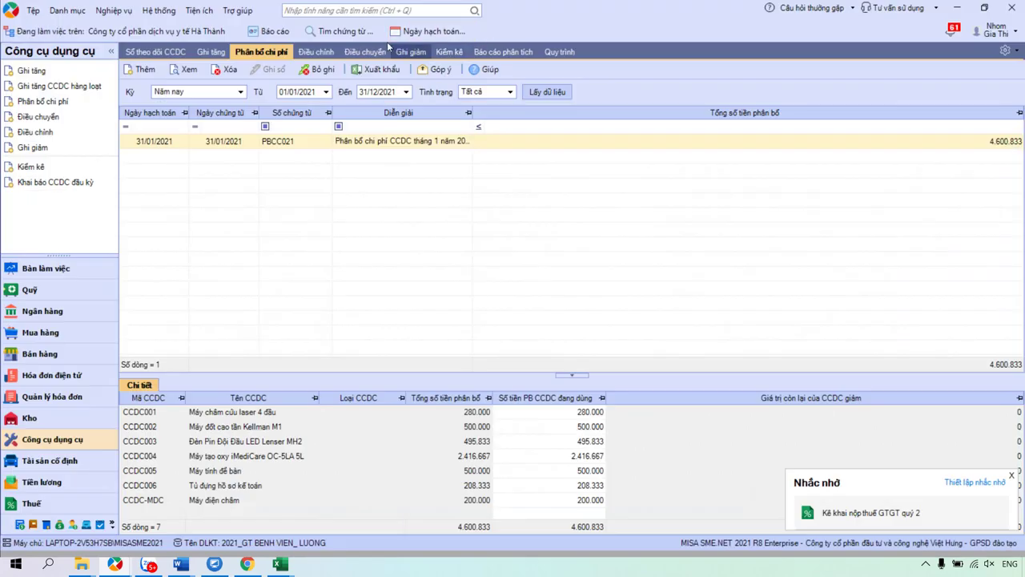
# Step: Generate the Bảng cân đối tài khoản (Mẫu quản trị) report for Tháng 1 at account level 1
pyautogui.click(264, 36)
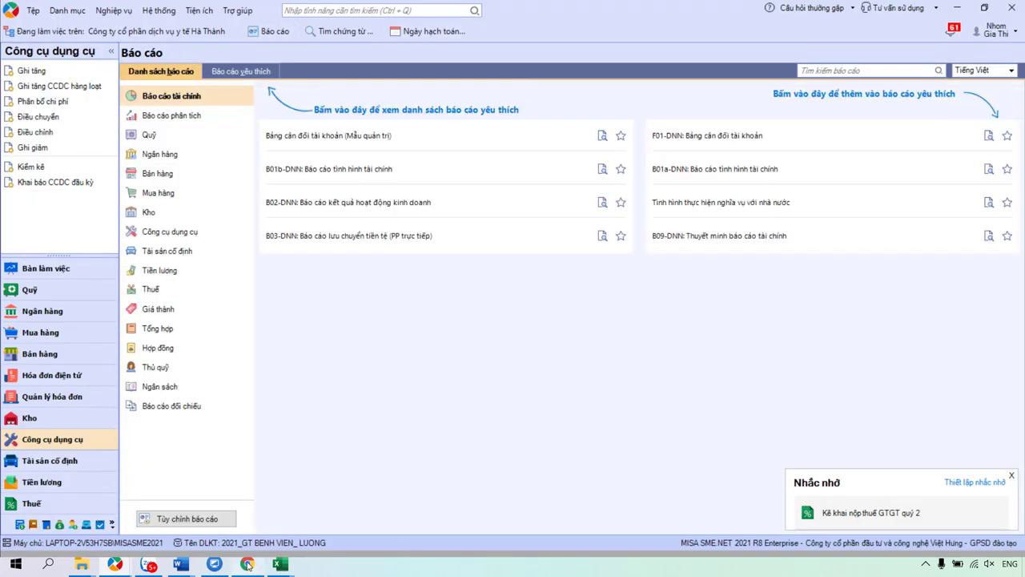
pyautogui.click(248, 564)
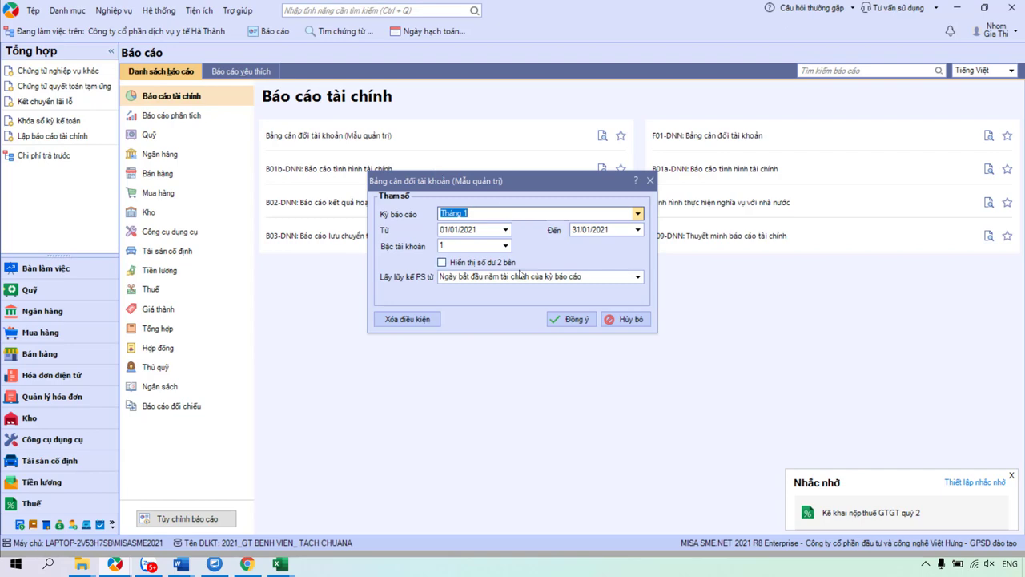
pyautogui.click(575, 319)
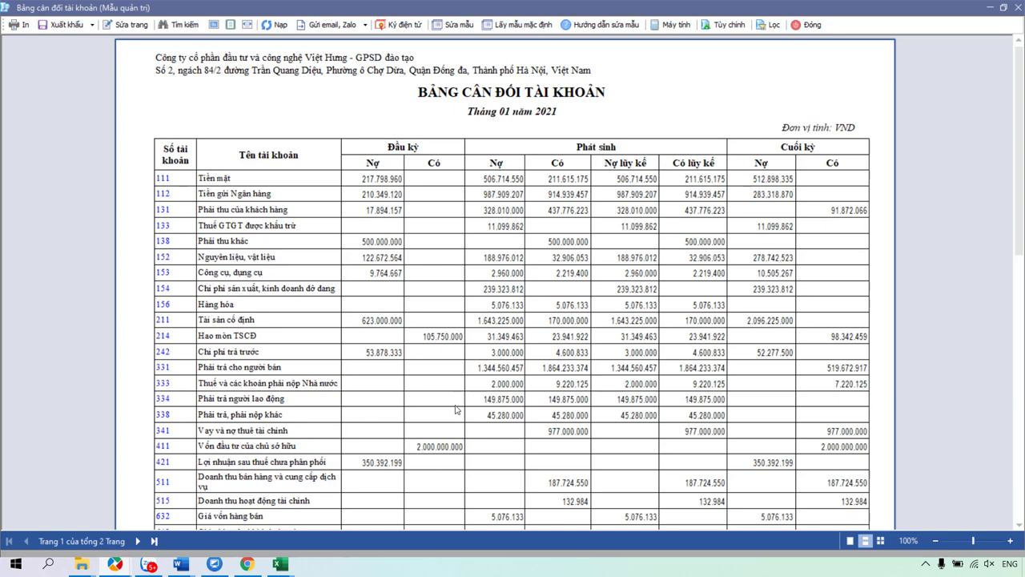
# Step: Export the trial balance to Microsoft Excel as Bang_can_doi_tai_khoan_(Mau_quan_tri)123 and open the exported file
pyautogui.click(91, 26)
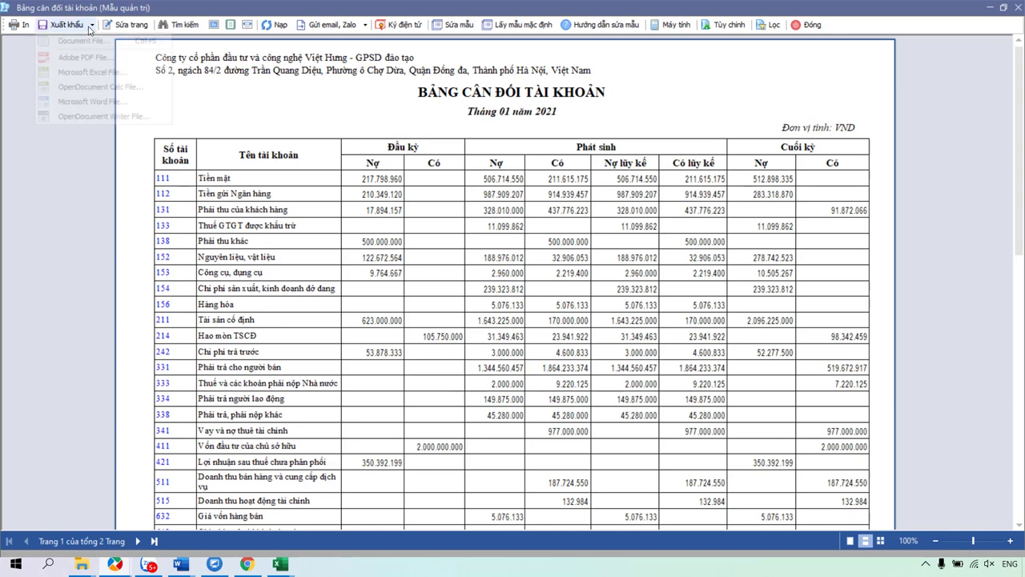
pyautogui.click(84, 71)
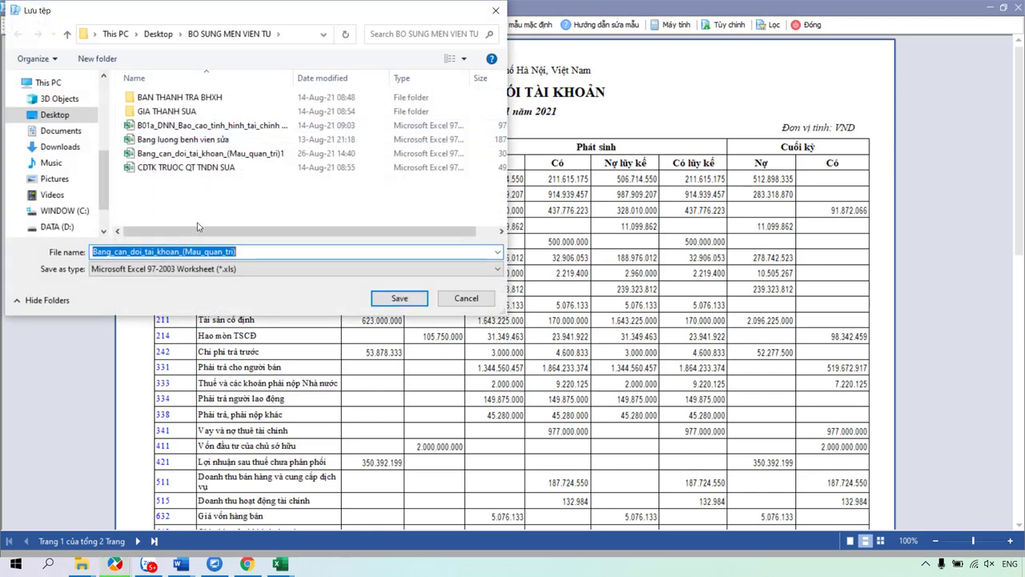
pyautogui.click(250, 252)
pyautogui.write('123')
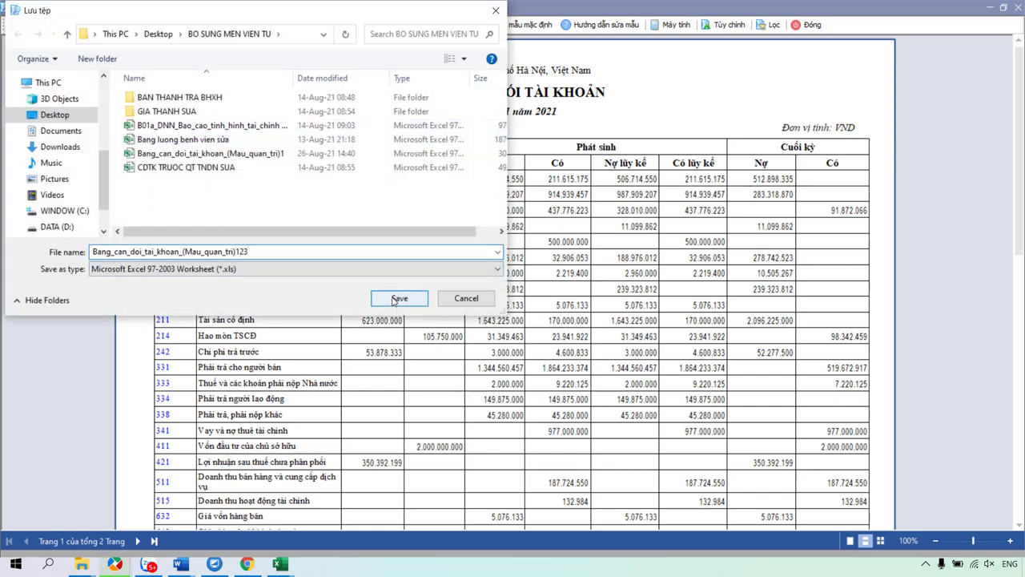
pyautogui.click(399, 298)
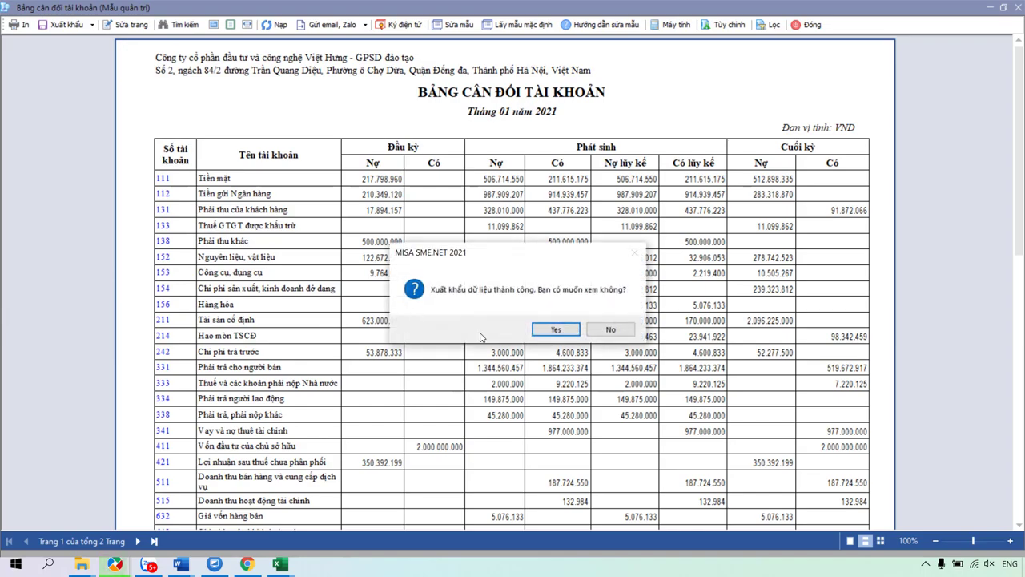
pyautogui.click(556, 329)
# Step: Fill account 242's closing debit balance in cell P22 with yellow and review that account's row
pyautogui.scroll(-3, 88, 406)
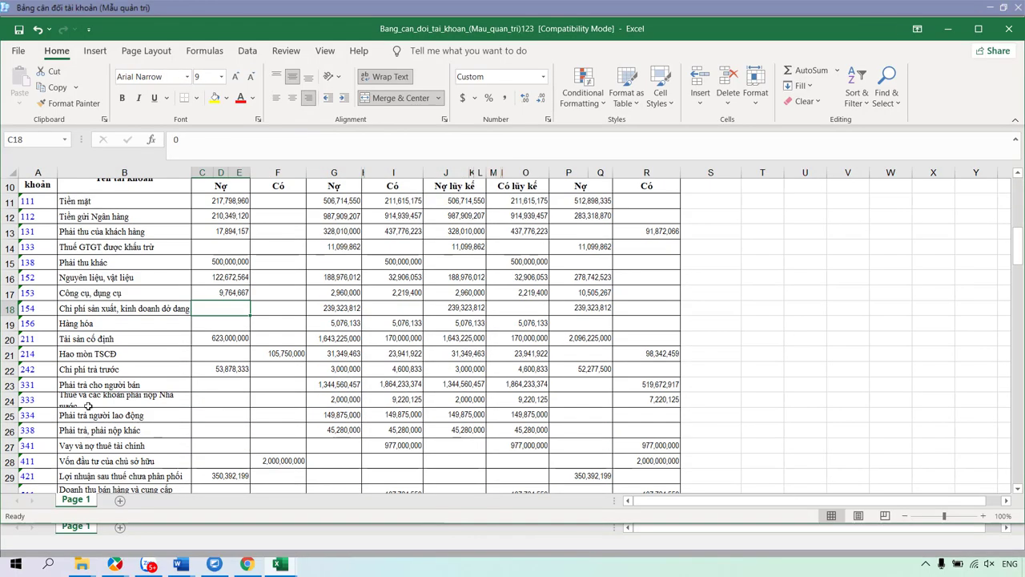
pyautogui.click(10, 369)
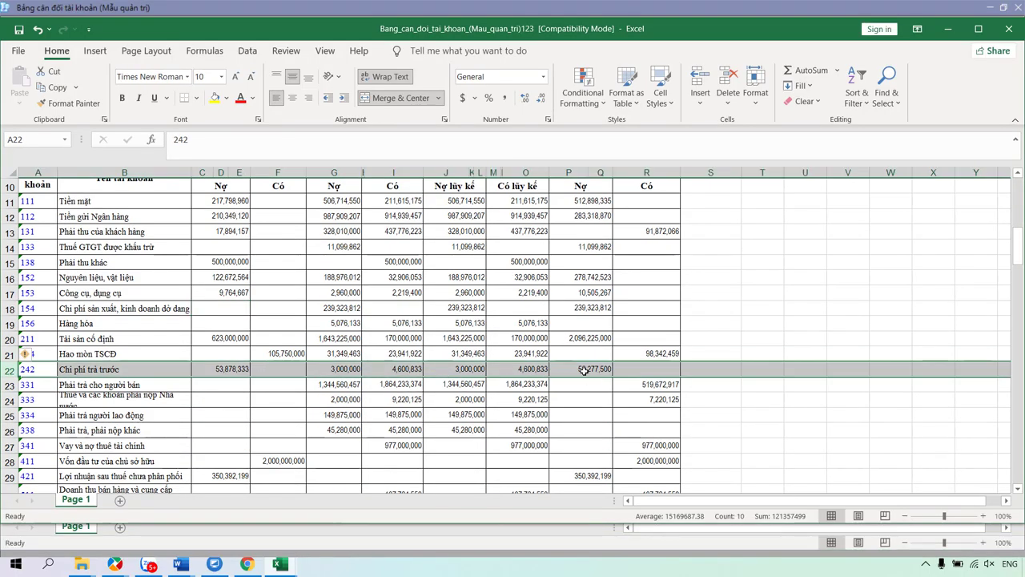
pyautogui.click(584, 369)
pyautogui.click(214, 98)
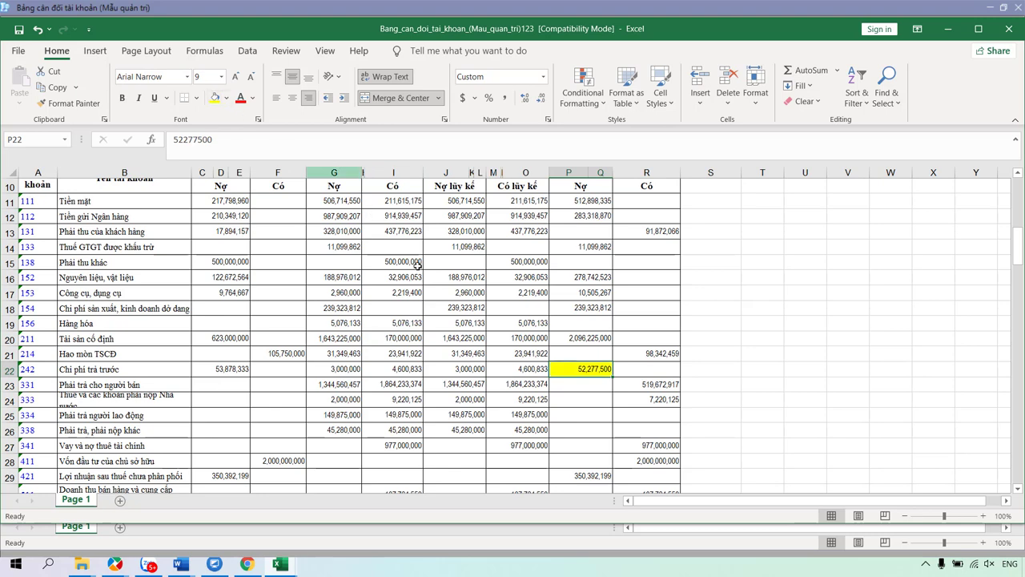
pyautogui.click(7, 369)
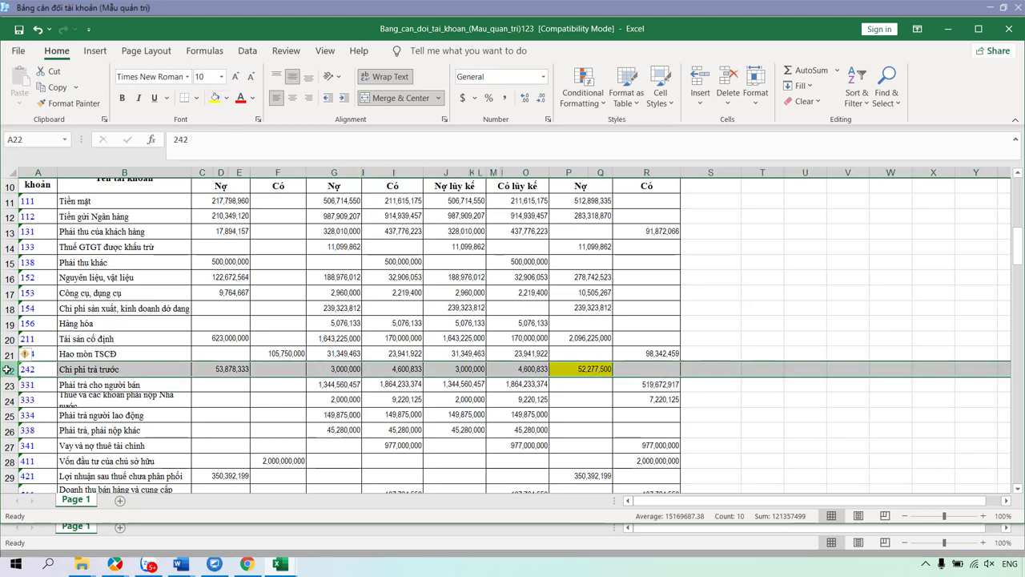
pyautogui.click(592, 369)
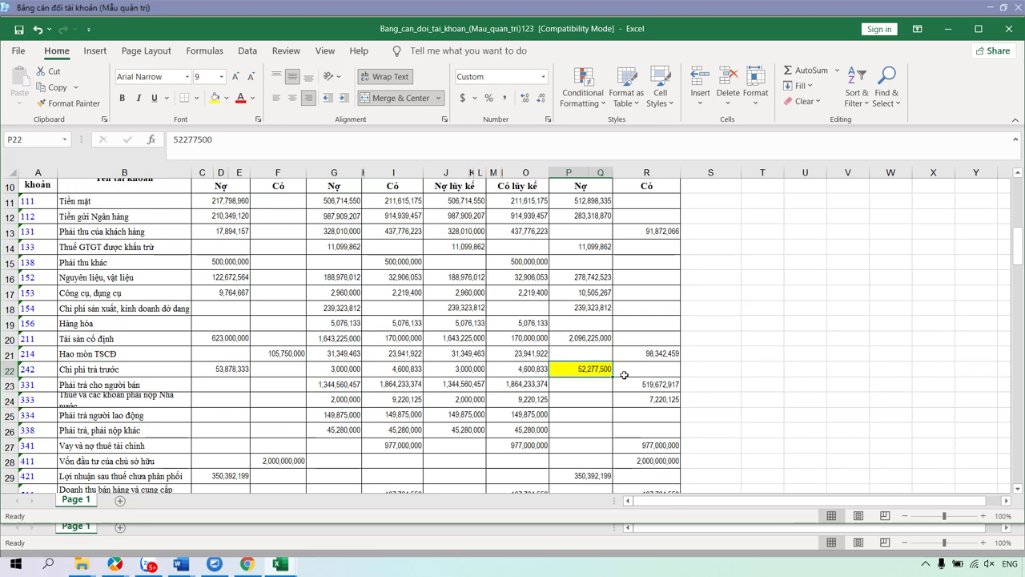
pyautogui.click(702, 371)
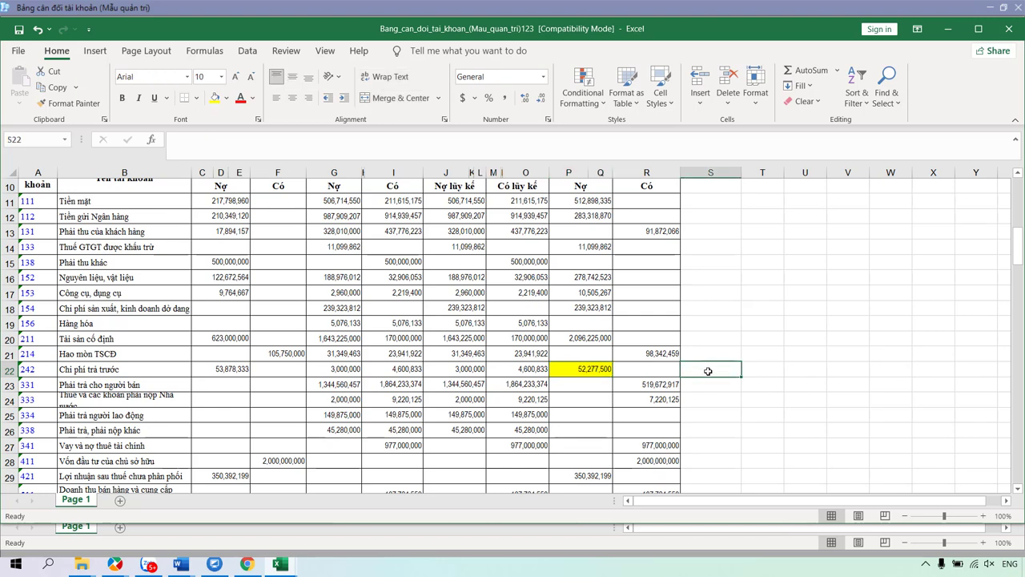
# Step: Switch back to MISA, close the trial balance and generate the Bảng tính phân bổ công cụ dụng cụ report for Tháng 1
pyautogui.click(115, 563)
pyautogui.click(317, 505)
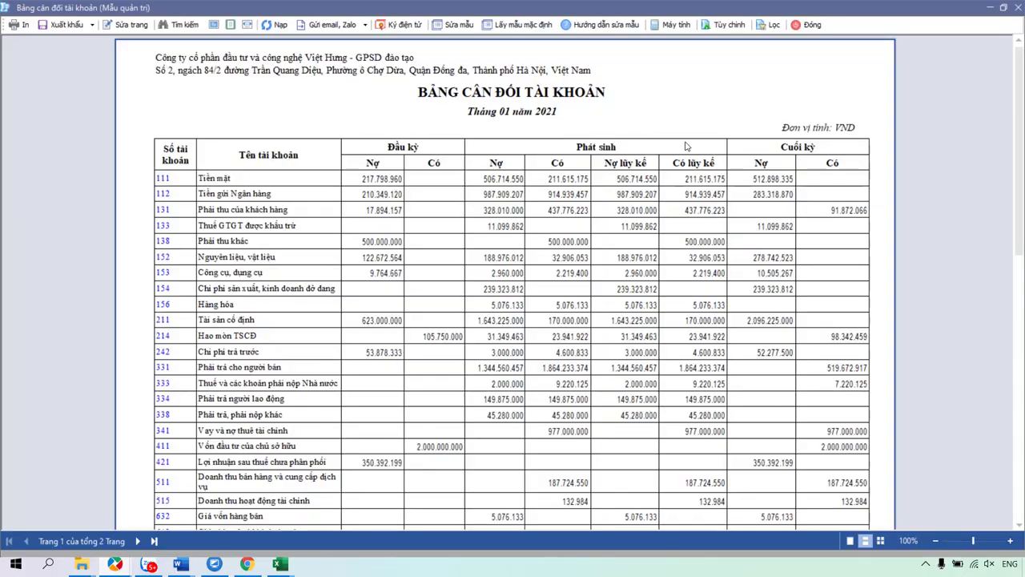
pyautogui.click(811, 26)
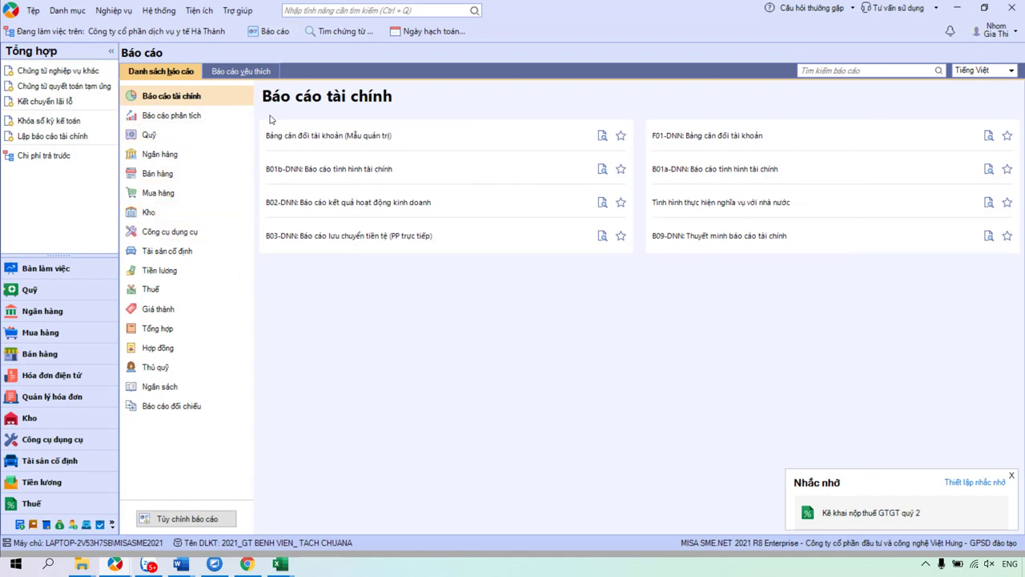
pyautogui.click(165, 232)
pyautogui.click(355, 137)
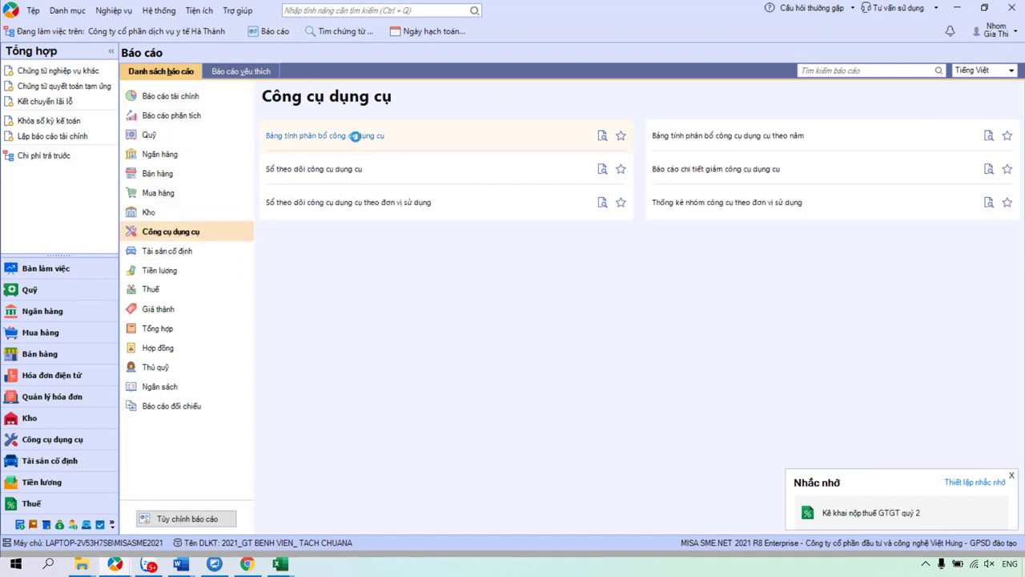
pyautogui.write('1')
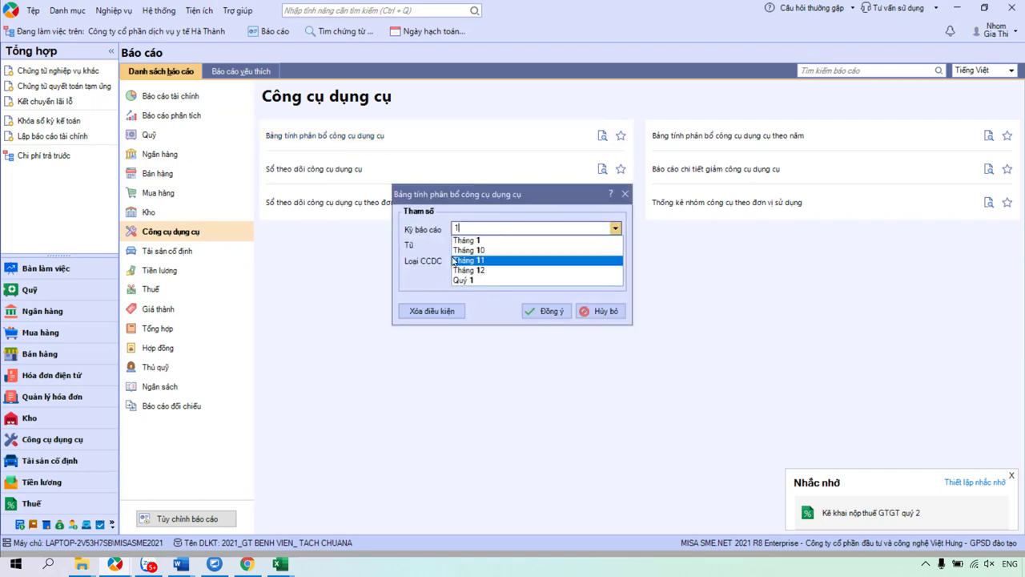
pyautogui.press('Return')
pyautogui.click(549, 310)
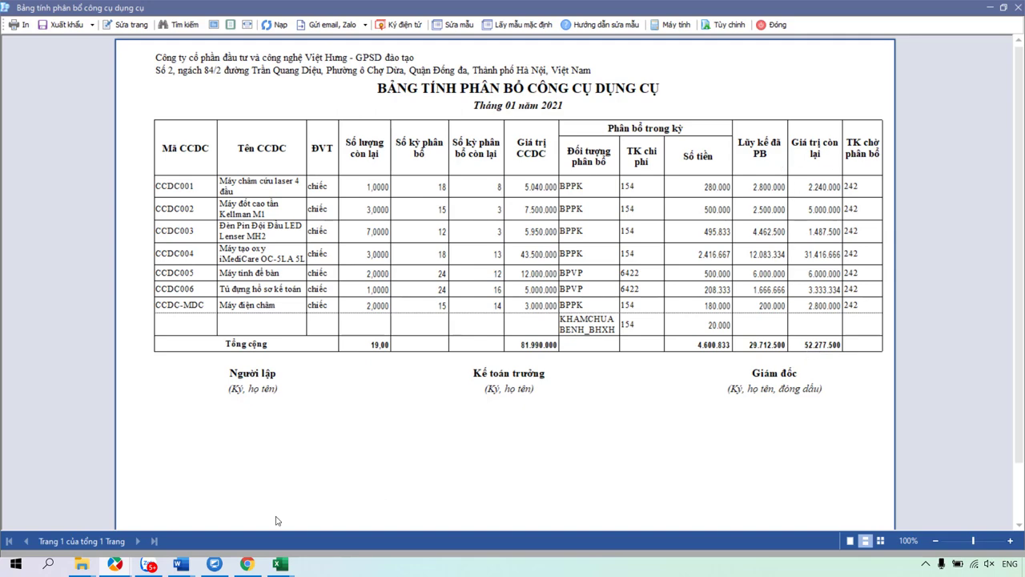
# Step: Switch to the course's sample allocation table in Chrome, and check its remaining value against account 242's closing debit balance in Excel
pyautogui.click(242, 567)
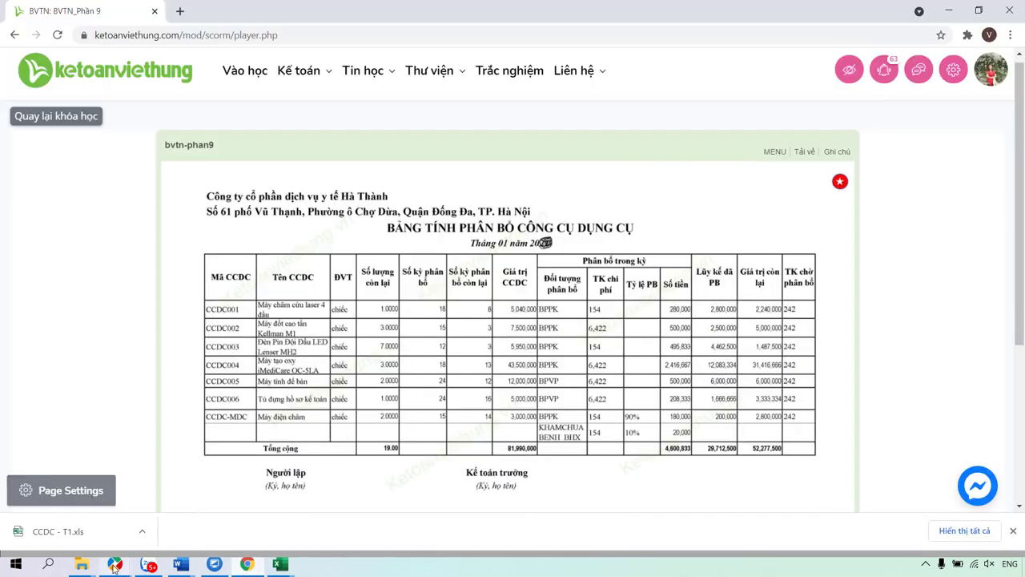
pyautogui.moveTo(278, 566)
pyautogui.click(649, 504)
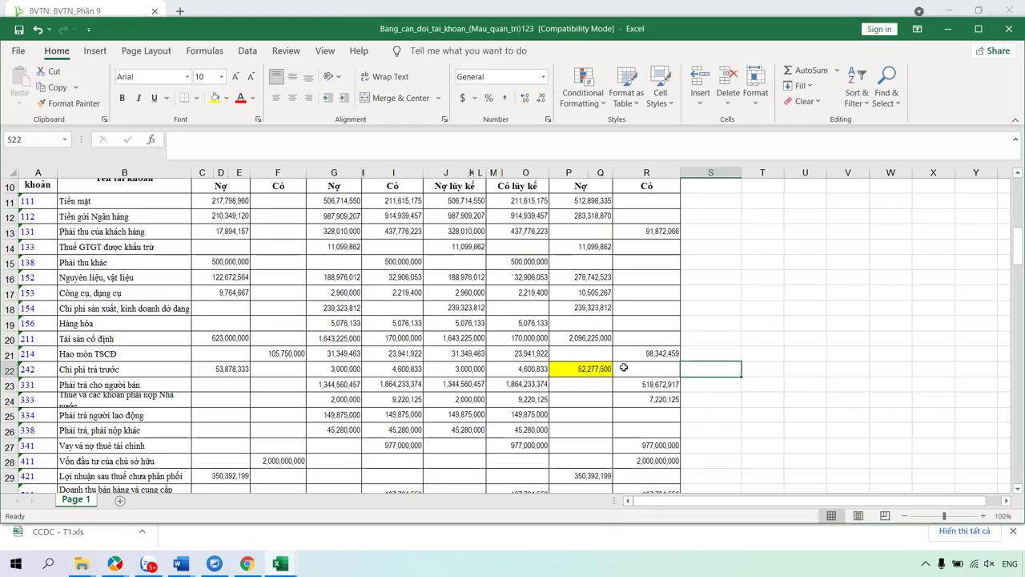
pyautogui.click(8, 368)
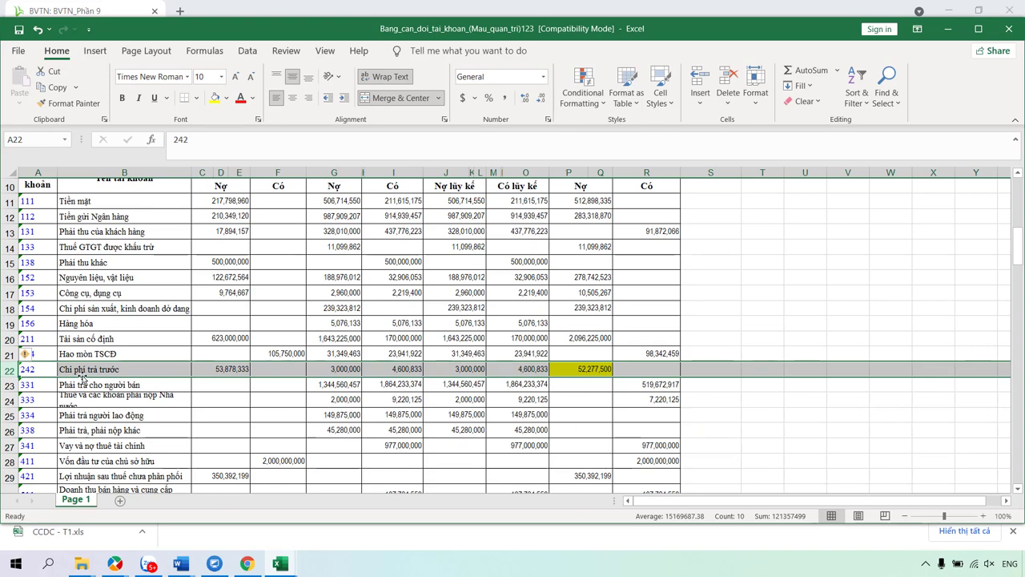
pyautogui.click(591, 370)
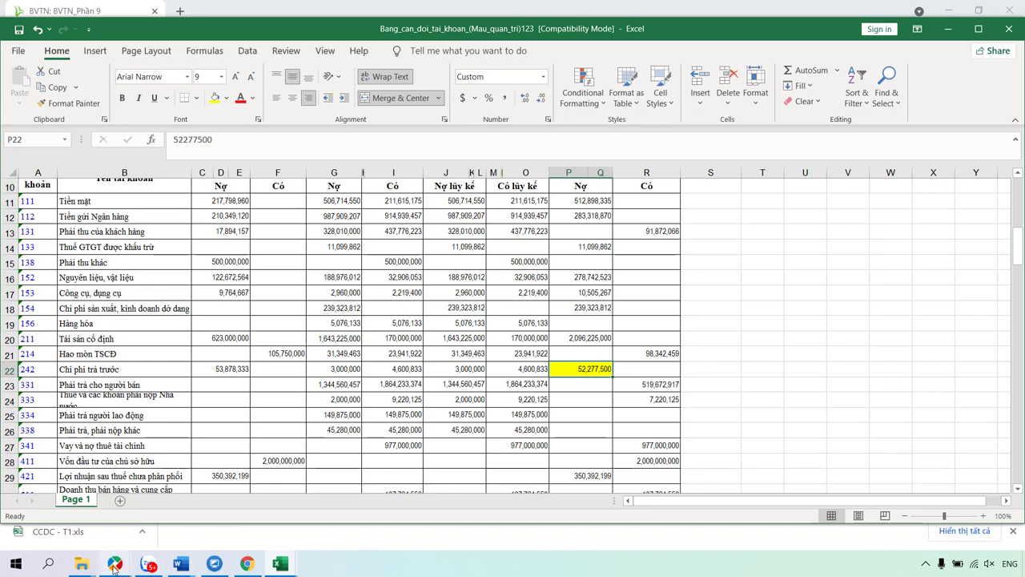
# Step: Compare MISA's Tháng 01 năm 2021 tool allocation report with the sample table in Chrome
pyautogui.moveTo(115, 566)
pyautogui.click(365, 505)
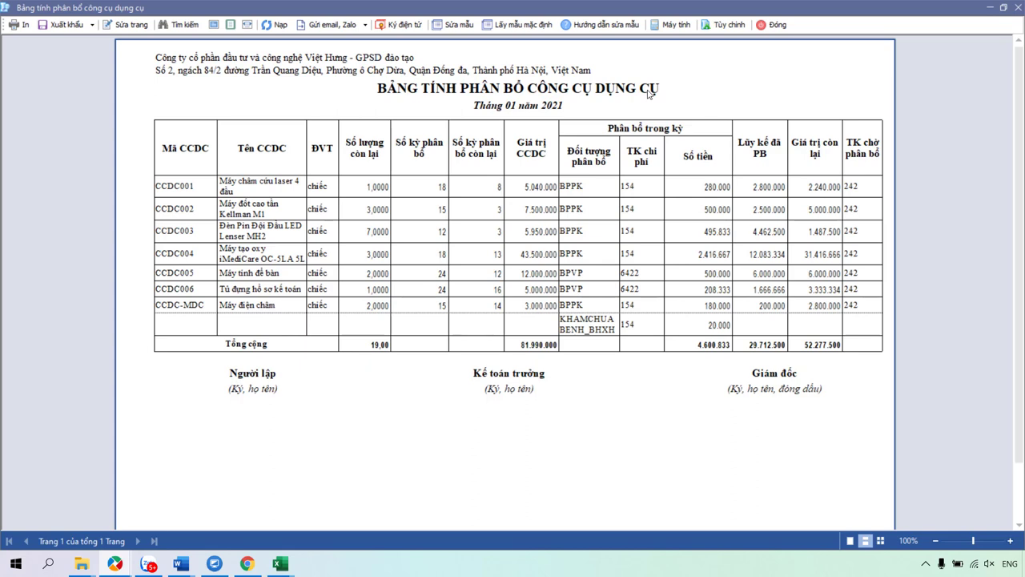
pyautogui.click(256, 561)
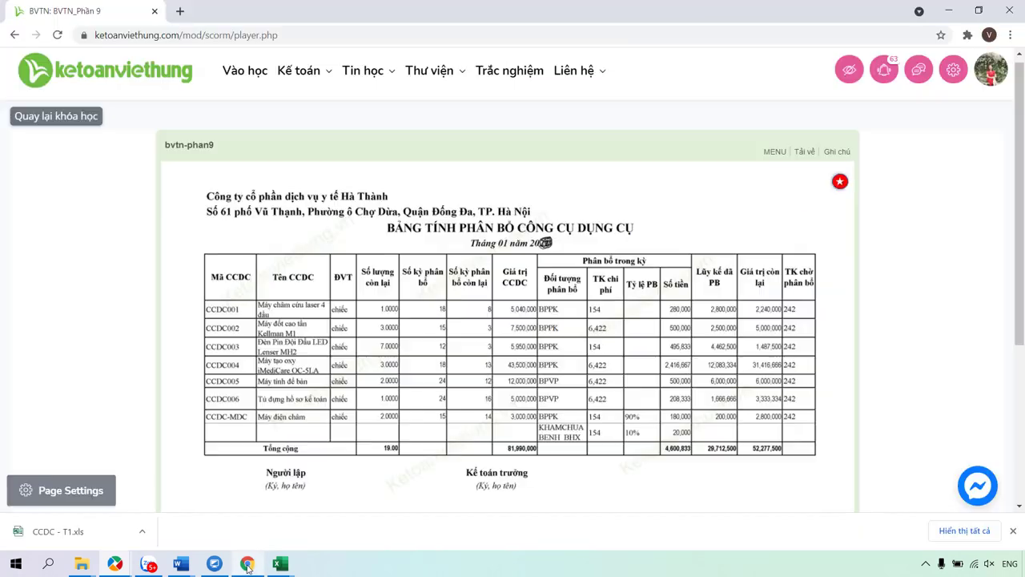